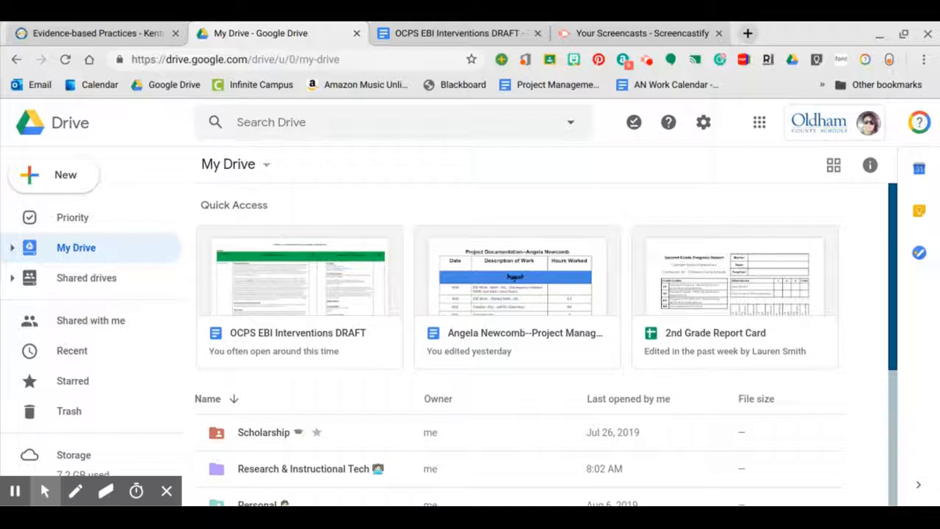
- Open the Priority page and check its empty Workspaces and Hidden workspaces sections
click(76, 217)
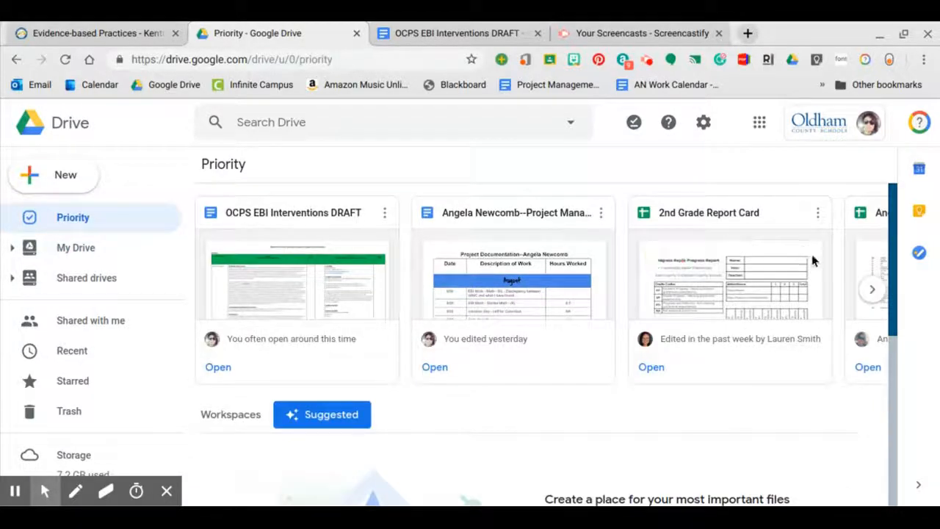
scroll(811, 255, down, 2)
scroll(812, 254, down, 2)
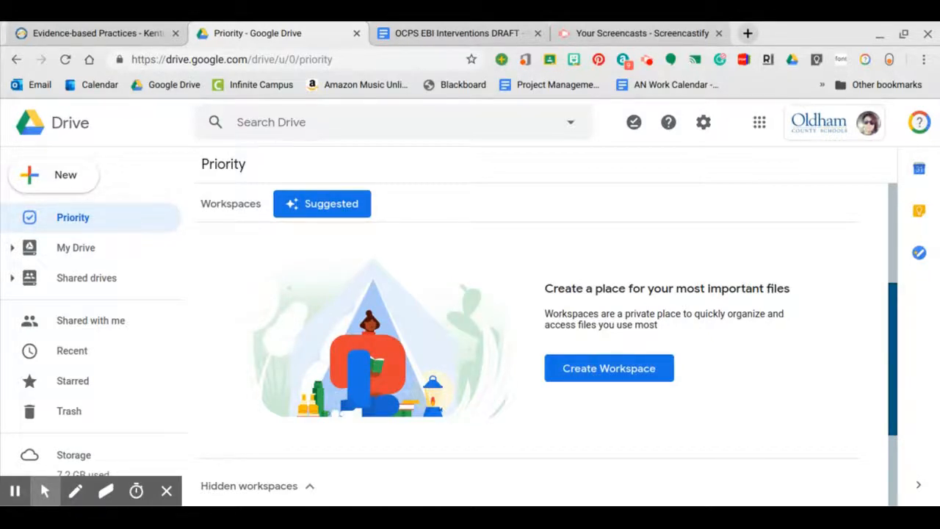
scroll(780, 368, down, 1)
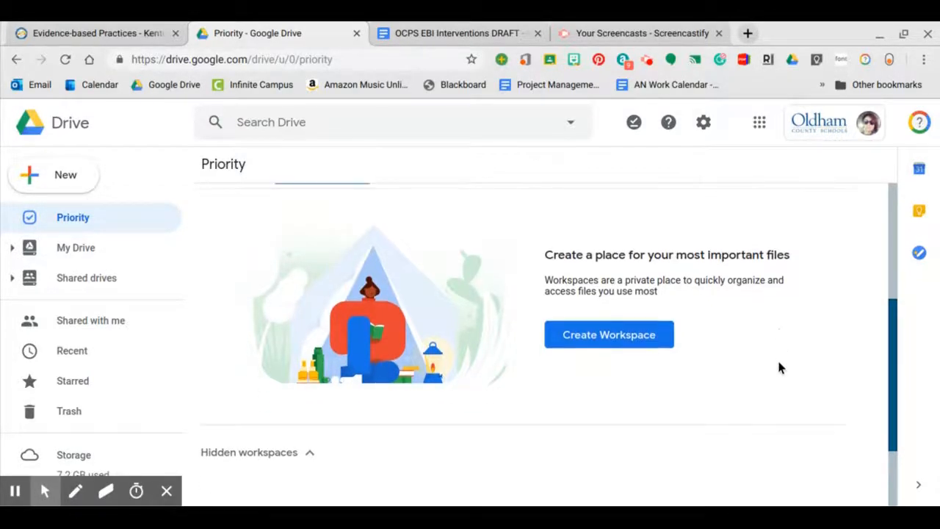
scroll(777, 357, down, 1)
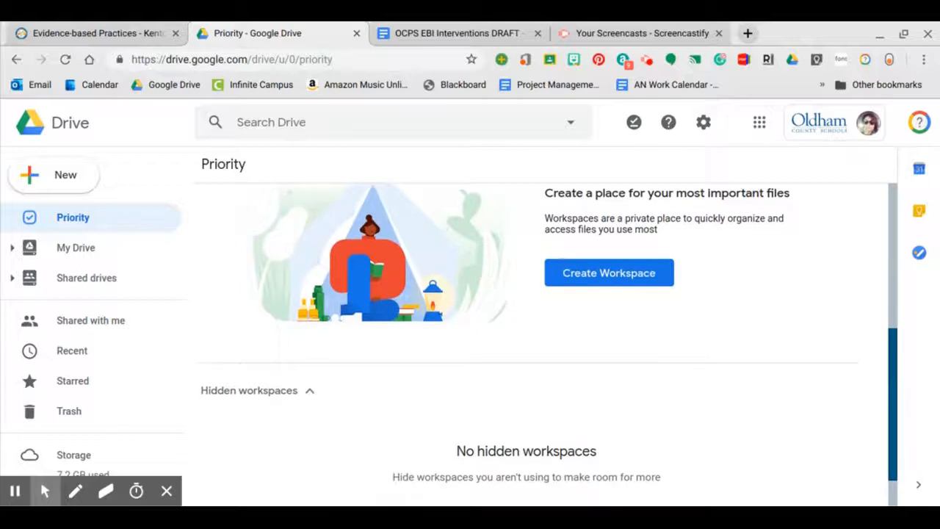
scroll(547, 331, up, 2)
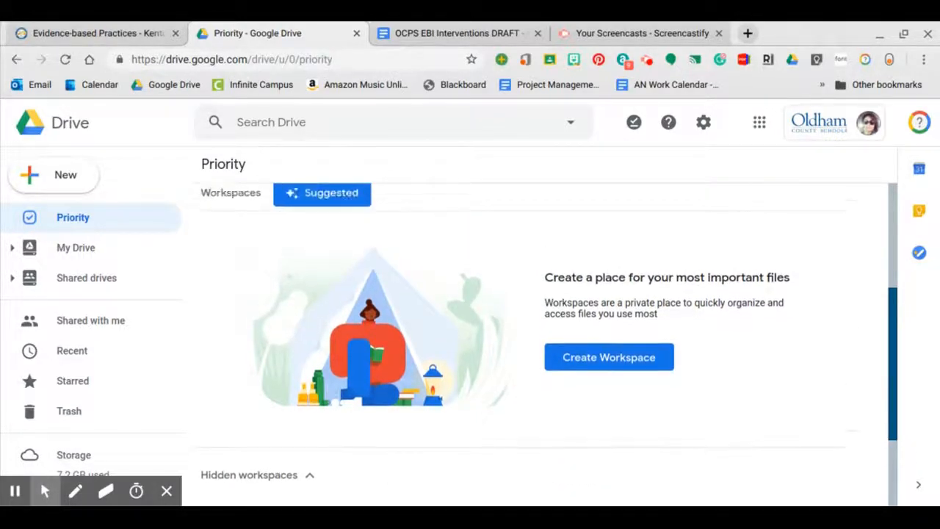
- Create a workspace named 'EBI', after briefly consulting the Evidence-based Practices page
click(650, 358)
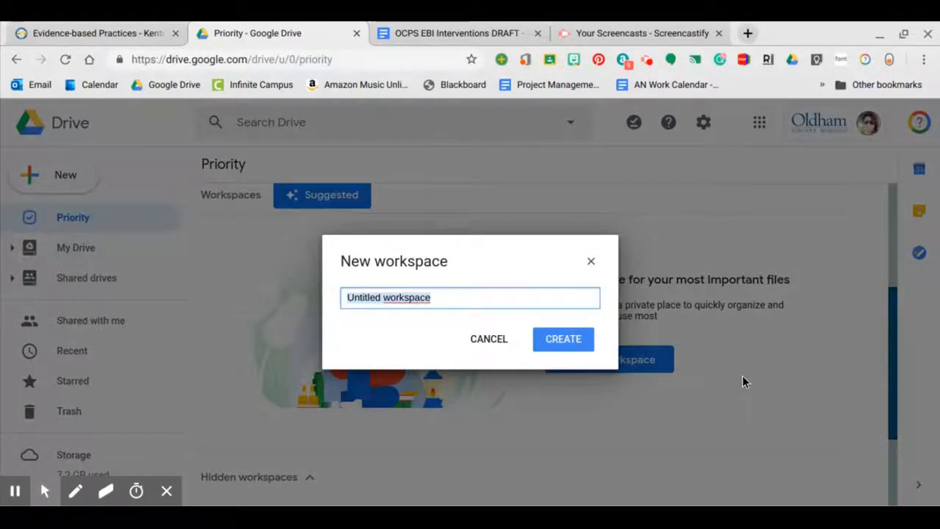
click(72, 33)
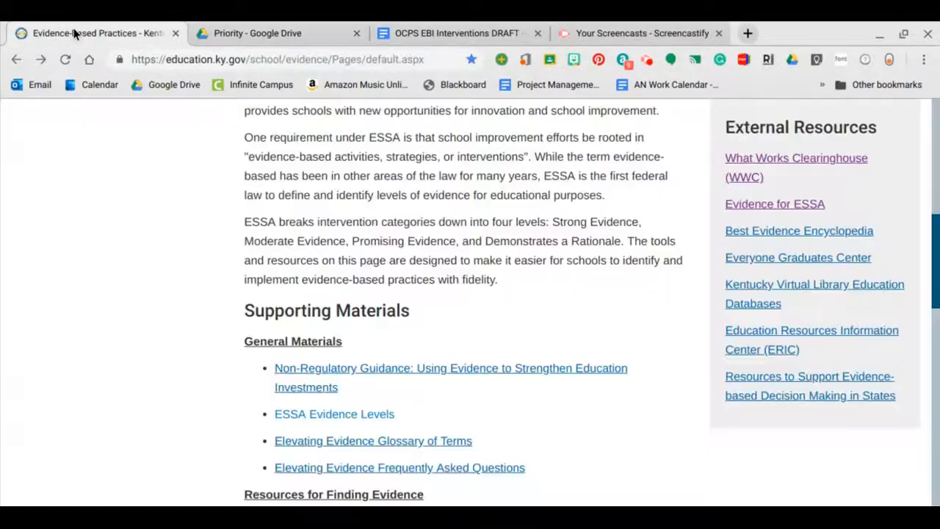
scroll(335, 195, down, 3)
scroll(331, 189, up, 7)
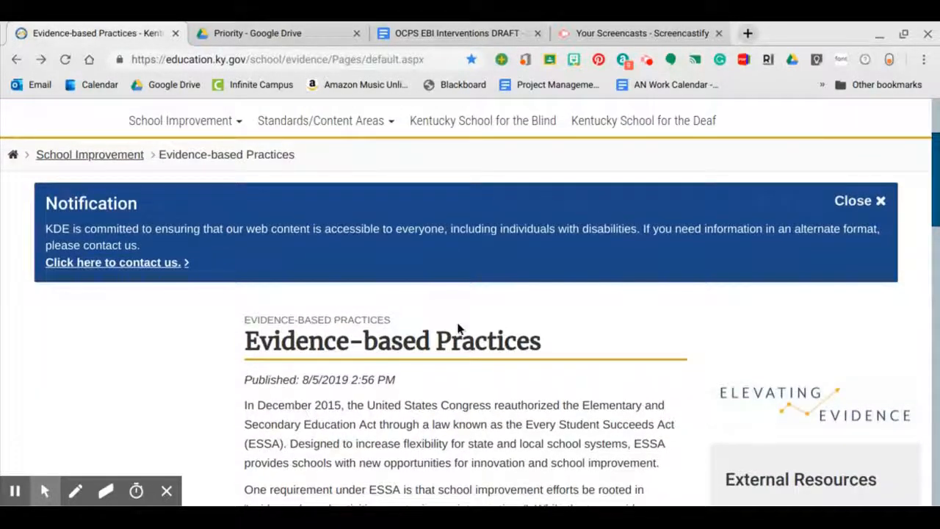
click(288, 34)
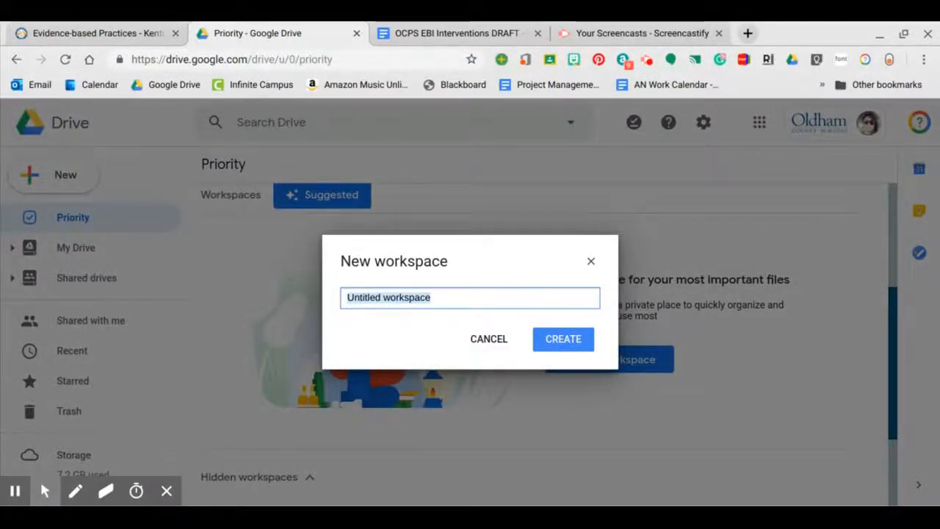
text(EBI)
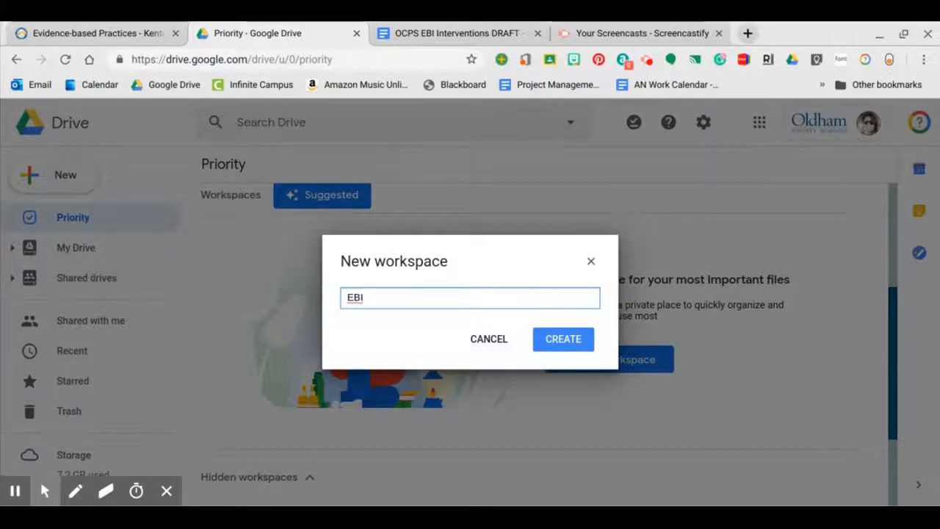
click(563, 345)
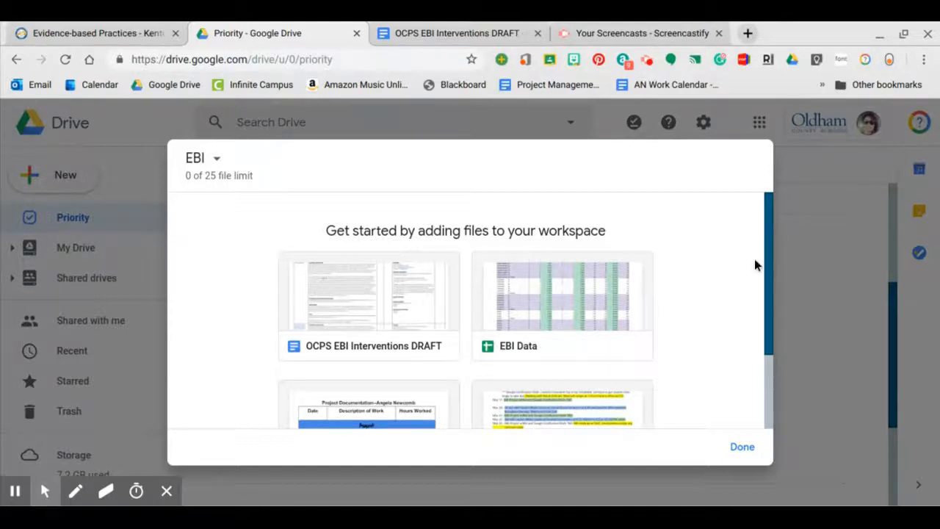
- Add the suggested OCPS EBI Interventions DRAFT document to the EBI workspace
mouse_move(768, 267)
mouse_down()
mouse_move(769, 335)
mouse_move(784, 258)
mouse_up()
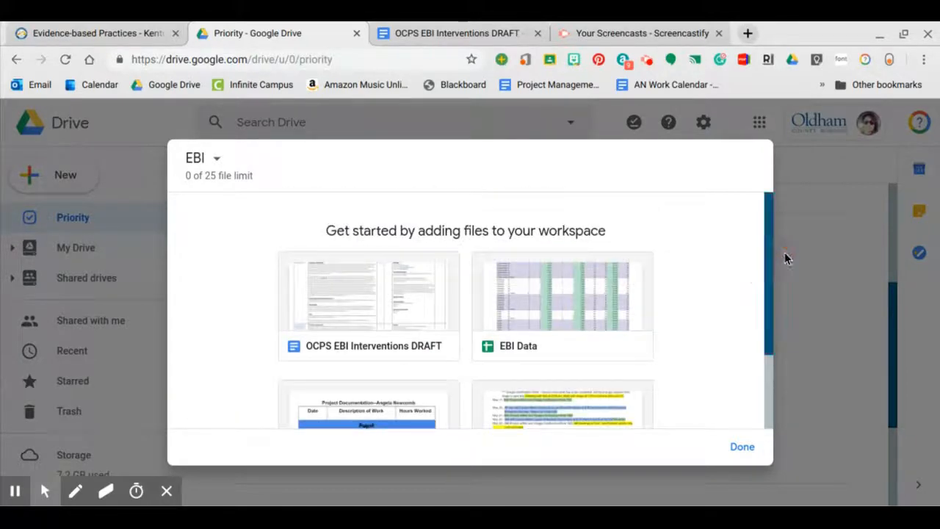
click(417, 292)
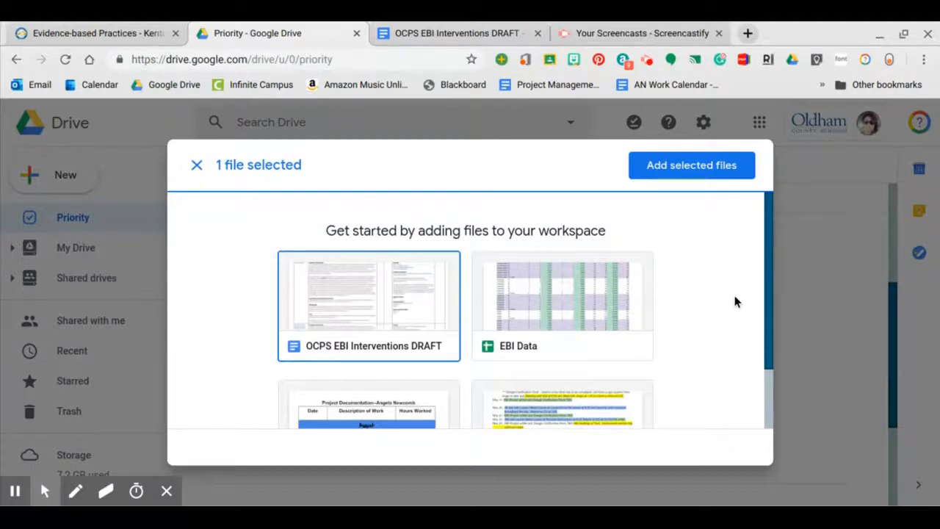
click(717, 177)
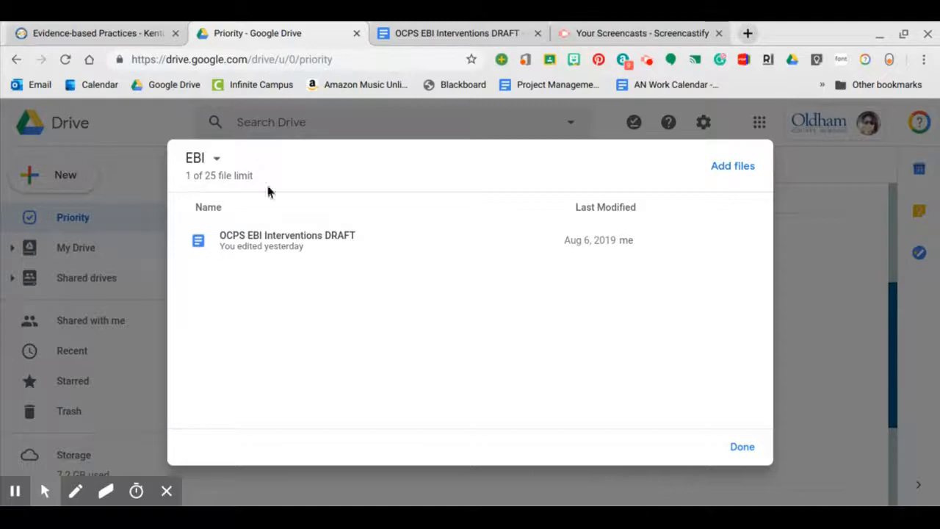
click(746, 173)
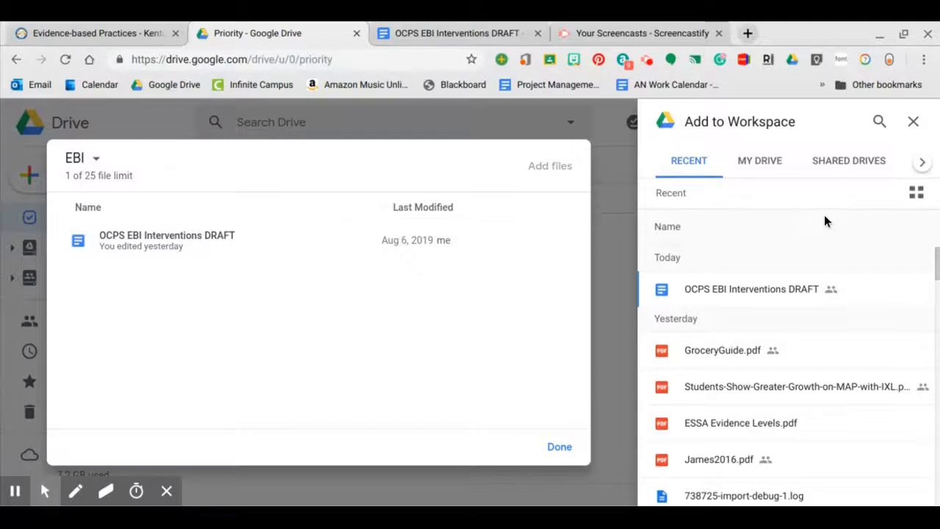
- In the file picker, browse My Drive to Research & Instructional Tech > EBI Project > Interventions > Math
click(768, 168)
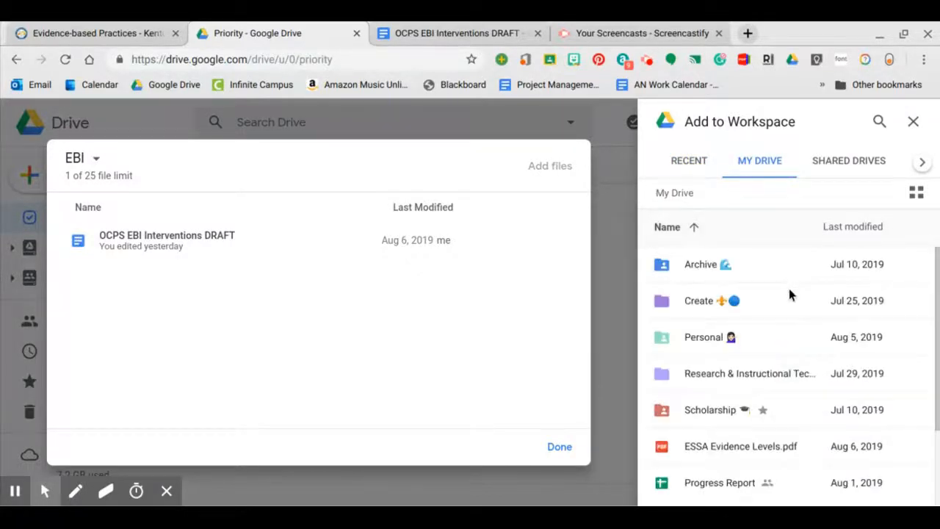
scroll(788, 294, down, 3)
scroll(789, 293, up, 3)
double_click(738, 375)
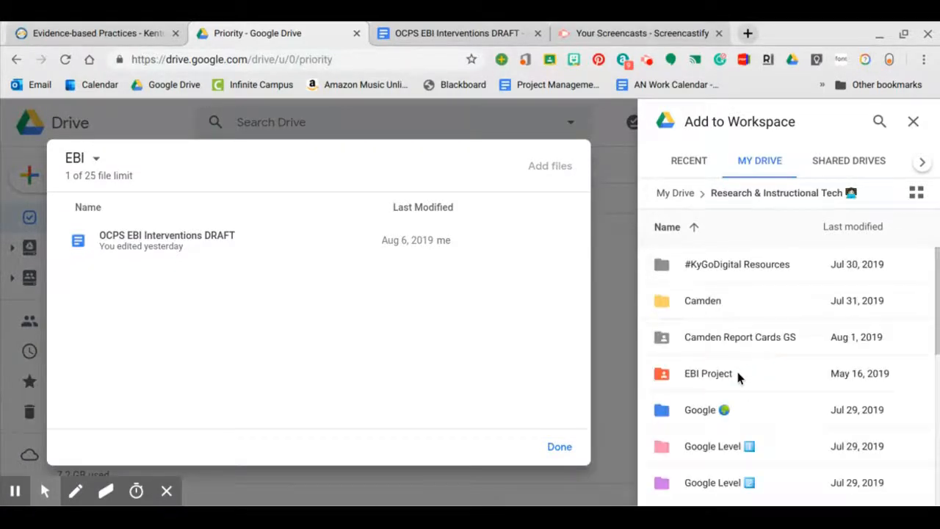
scroll(777, 308, down, 1)
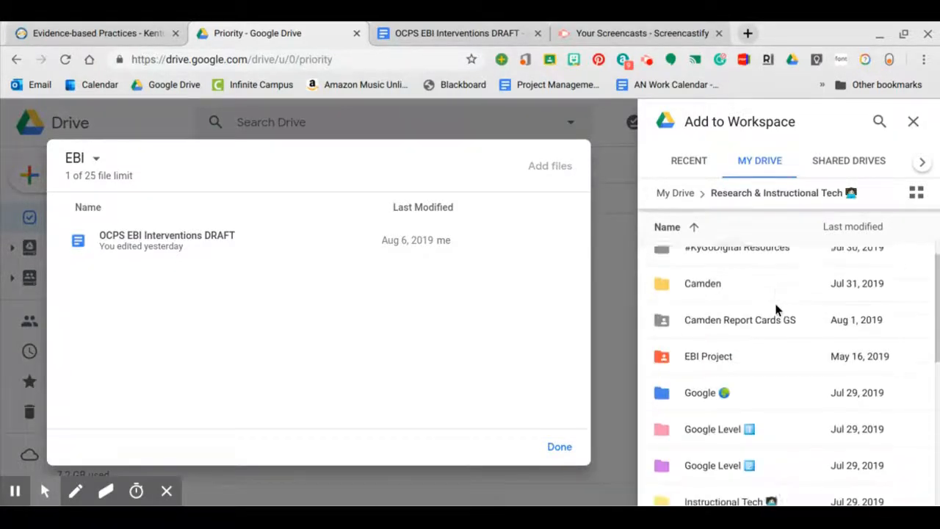
double_click(718, 321)
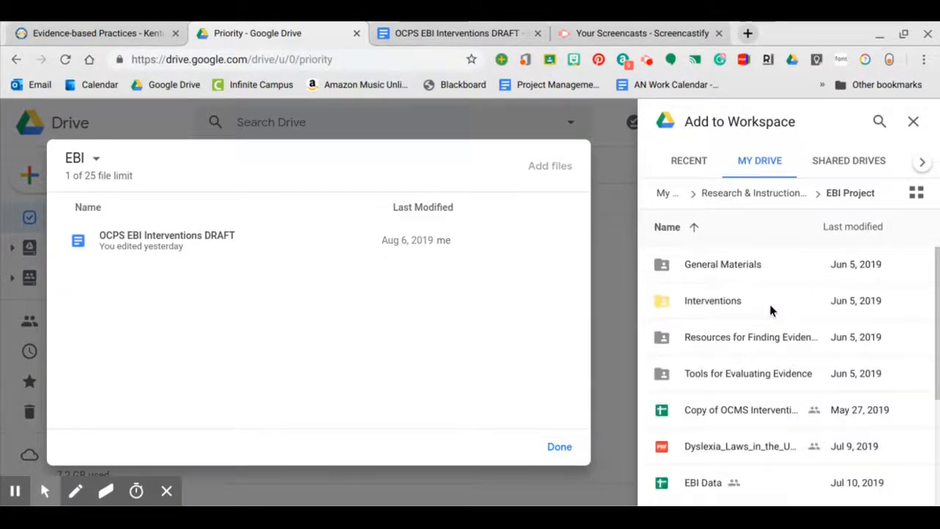
scroll(773, 308, down, 3)
scroll(773, 308, up, 2)
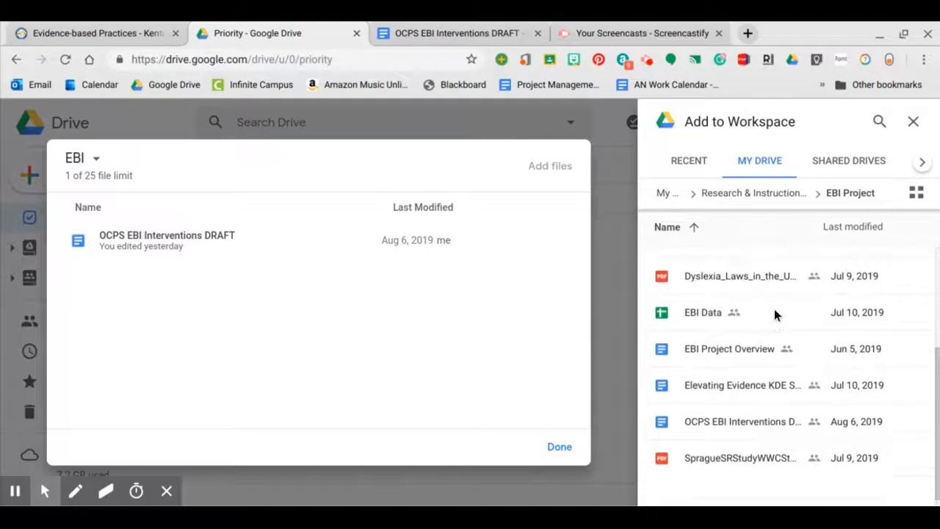
scroll(796, 383, up, 3)
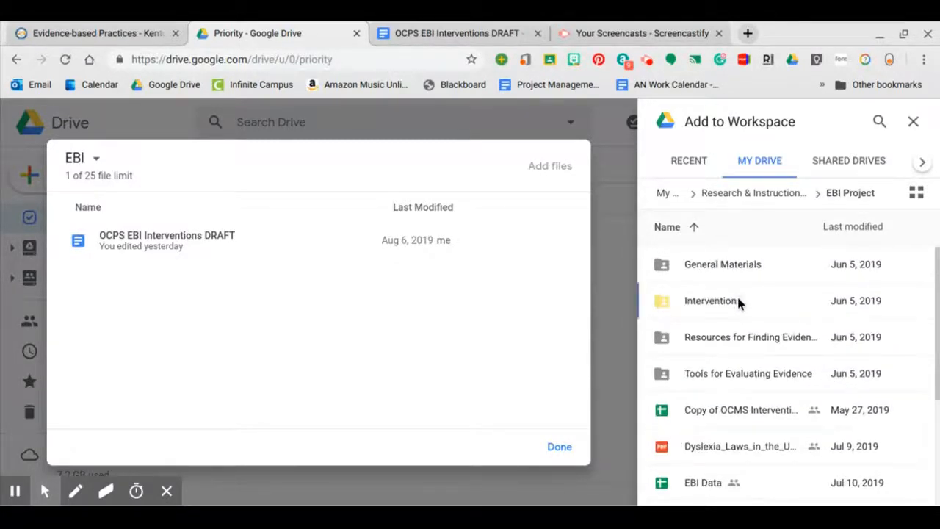
double_click(738, 301)
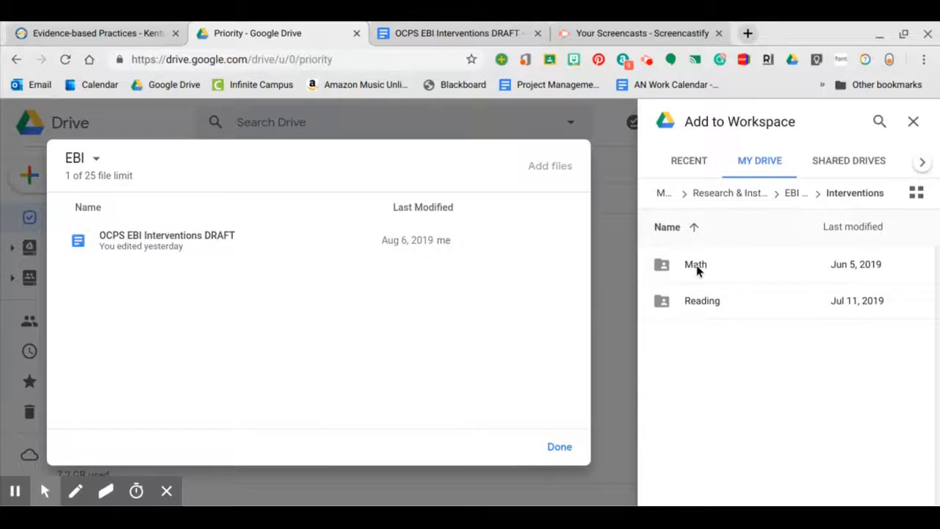
double_click(695, 265)
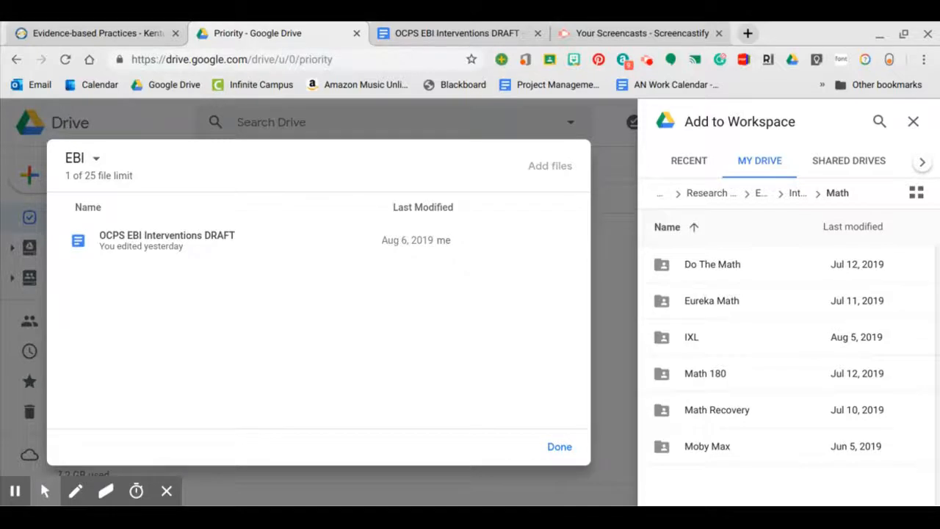
- Add three PDFs from the IXL folder, including James2016.pdf, to the EBI workspace
click(682, 338)
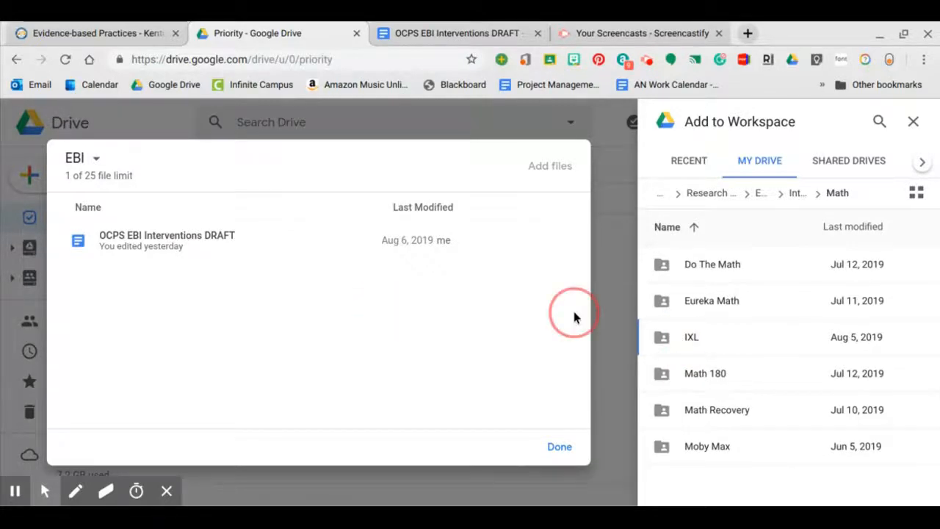
double_click(689, 345)
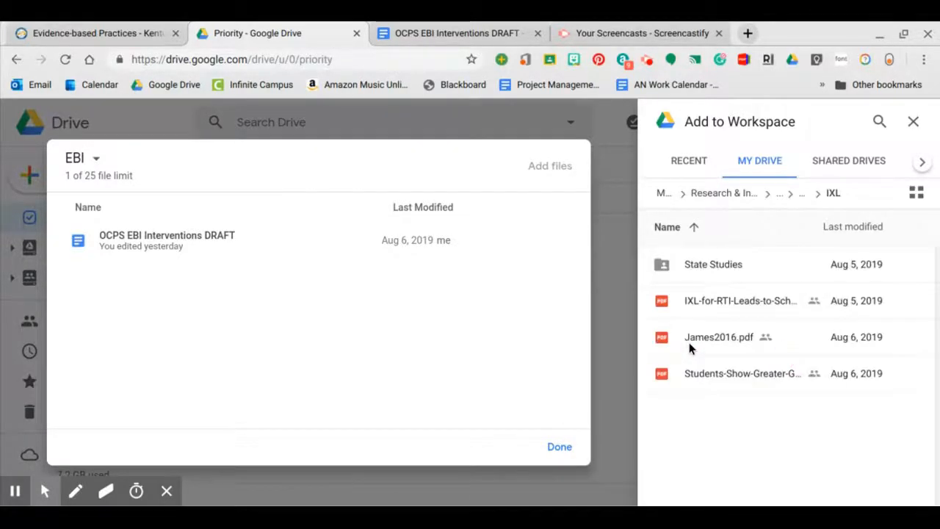
click(727, 302)
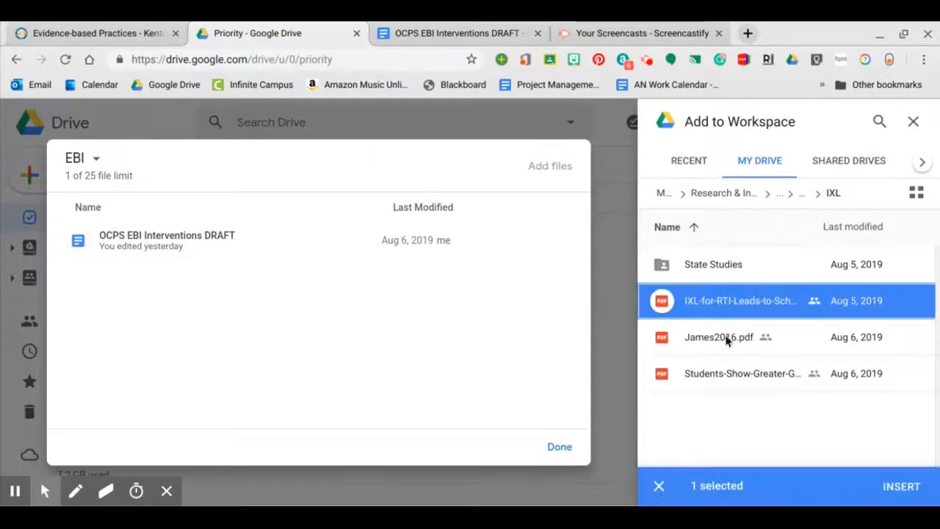
click(728, 337)
click(732, 375)
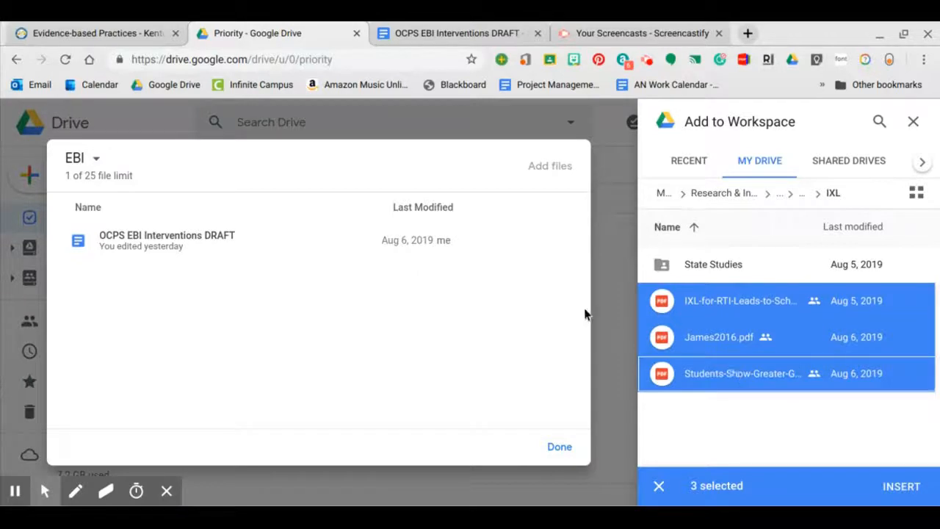
click(905, 488)
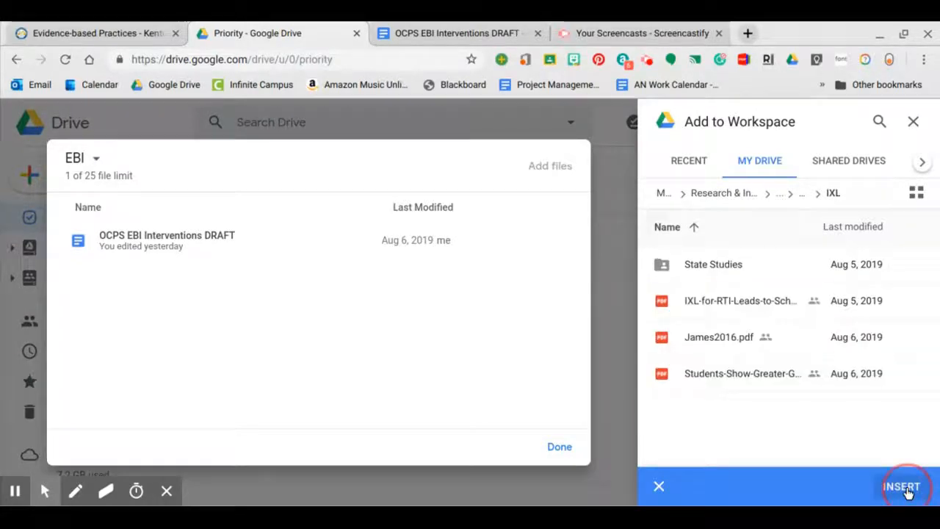
- Add ESSA Evidence Levels.pdf to the EBI workspace and close it
click(732, 168)
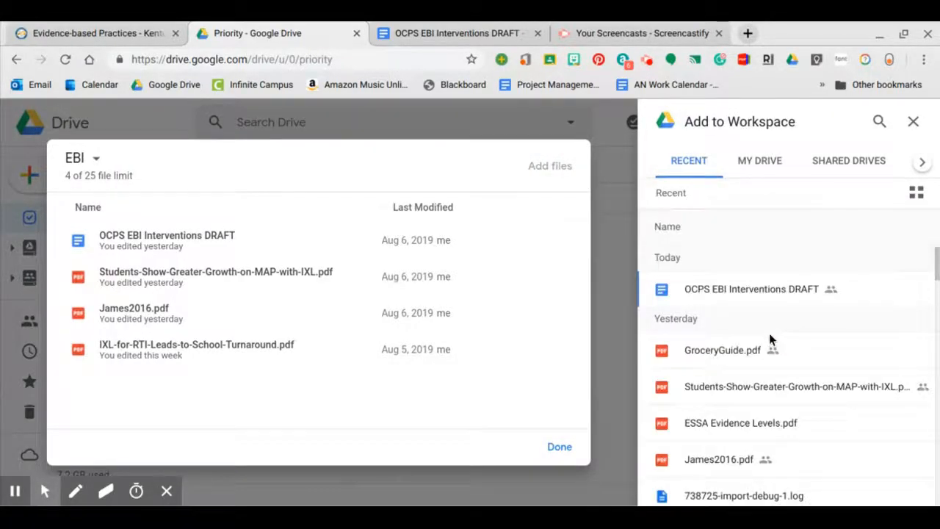
scroll(768, 338, down, 1)
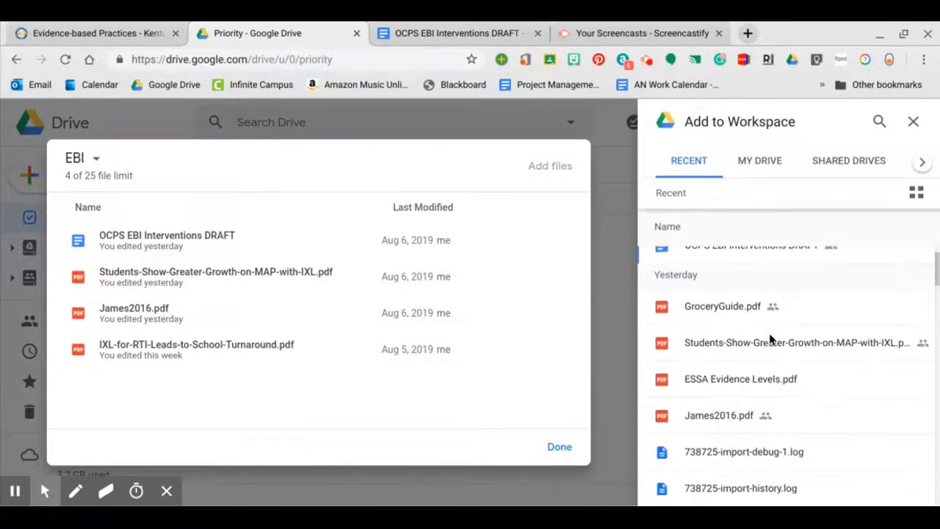
click(748, 386)
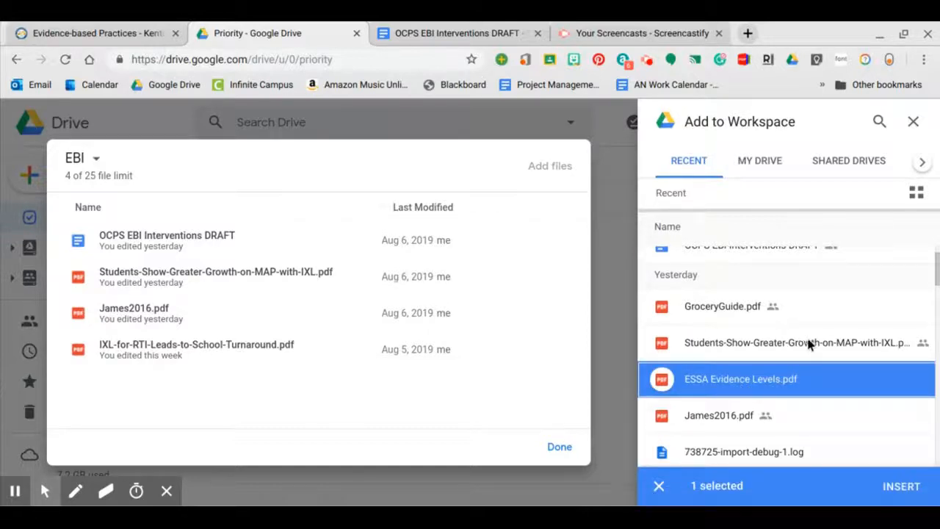
click(895, 488)
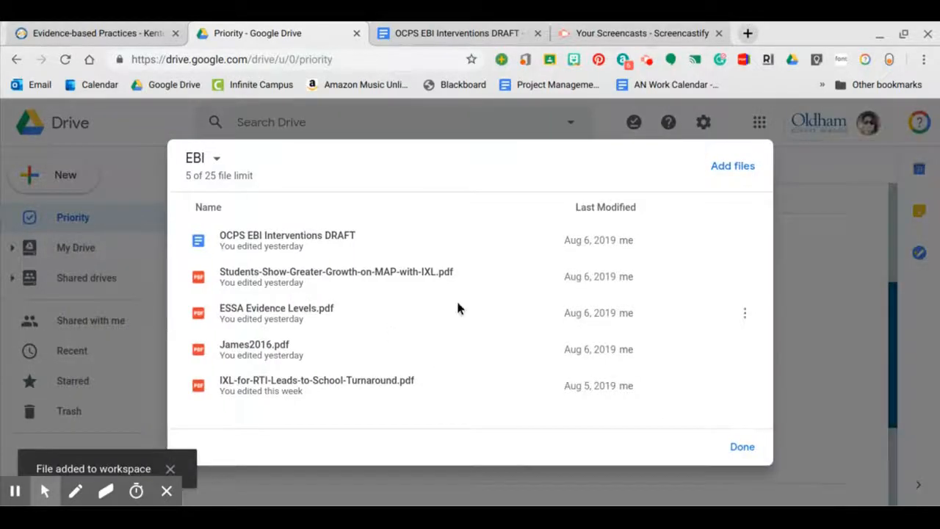
click(740, 448)
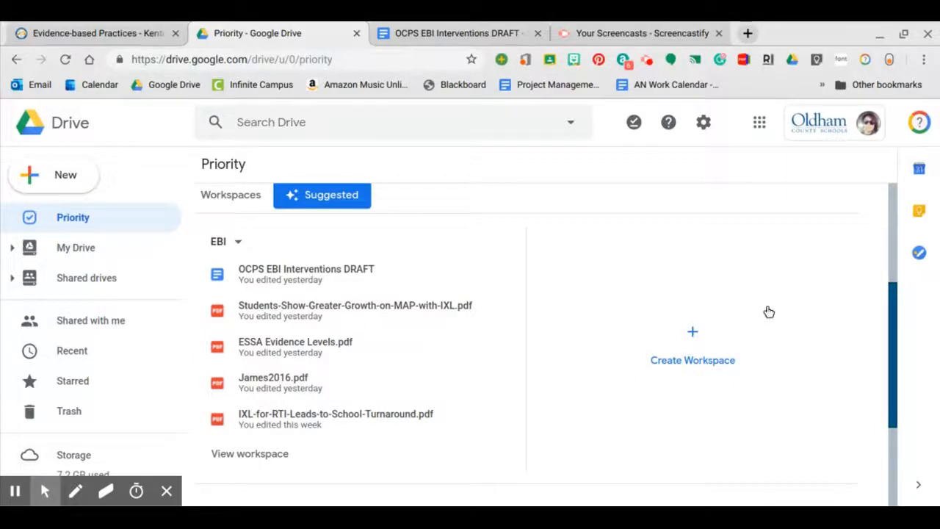
- Rename the EBI workspace to 'IXL' via its dropdown's Rename option
click(695, 332)
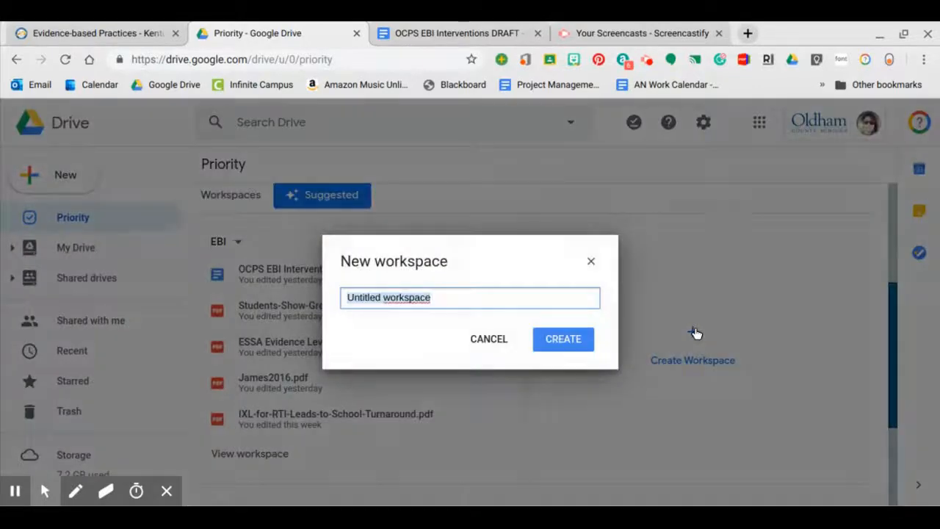
click(492, 338)
click(239, 243)
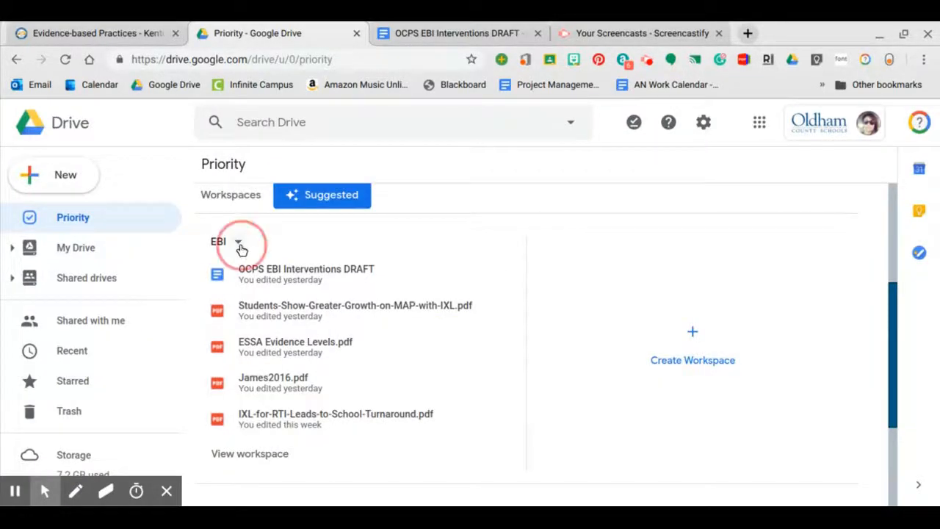
click(301, 272)
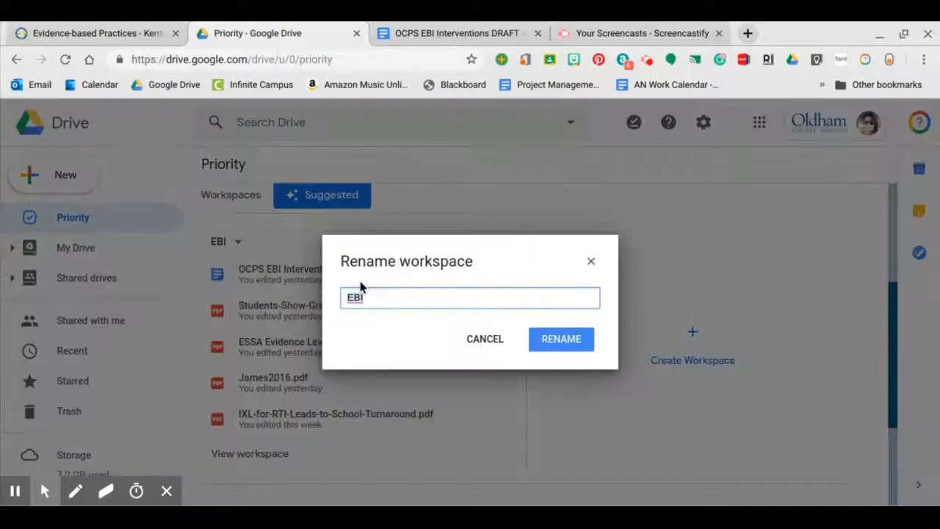
key(BackSpace)
click(547, 334)
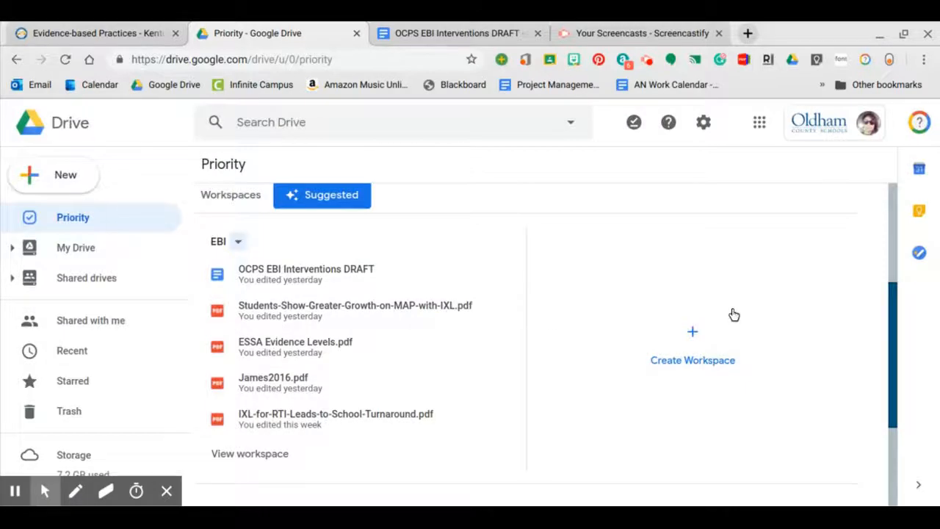
click(694, 334)
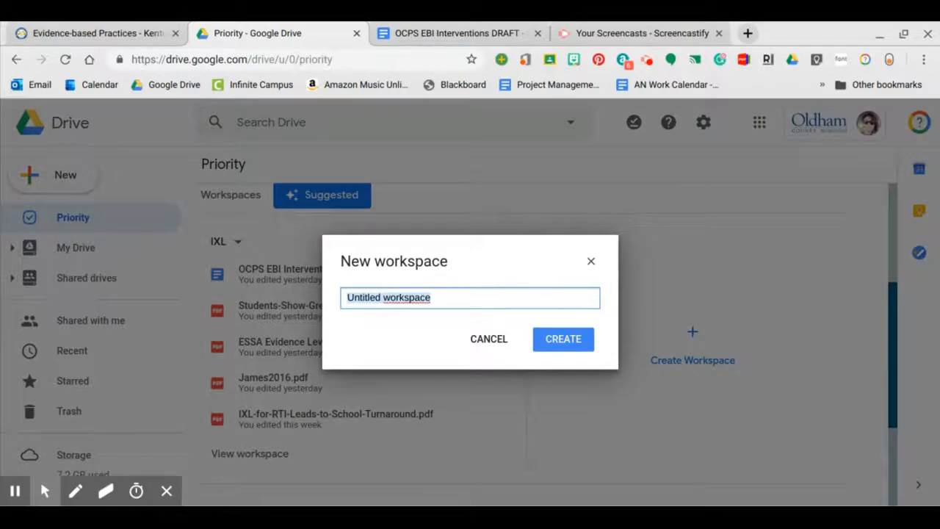
- Create a workspace named 'Edgenuity' and add the OCPS EBI Interventions DRAFT file to it
text(Edgenuity)
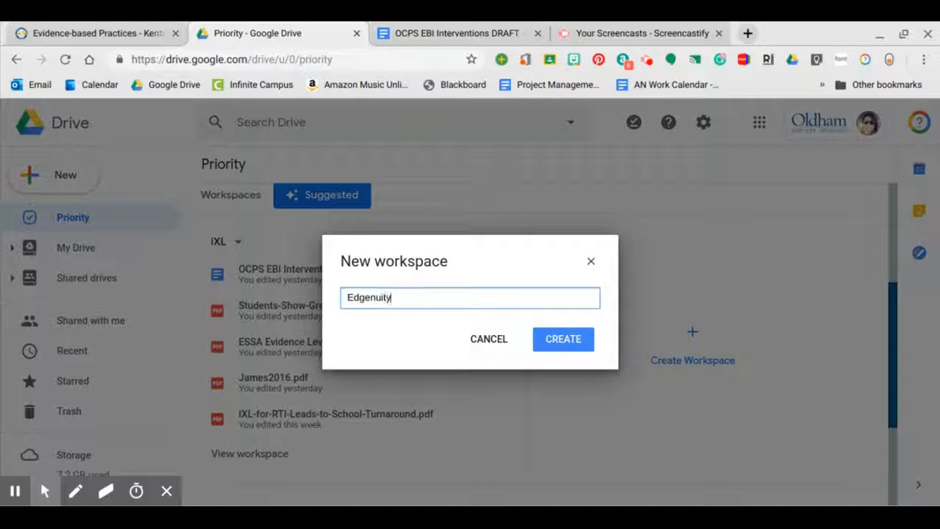
click(561, 338)
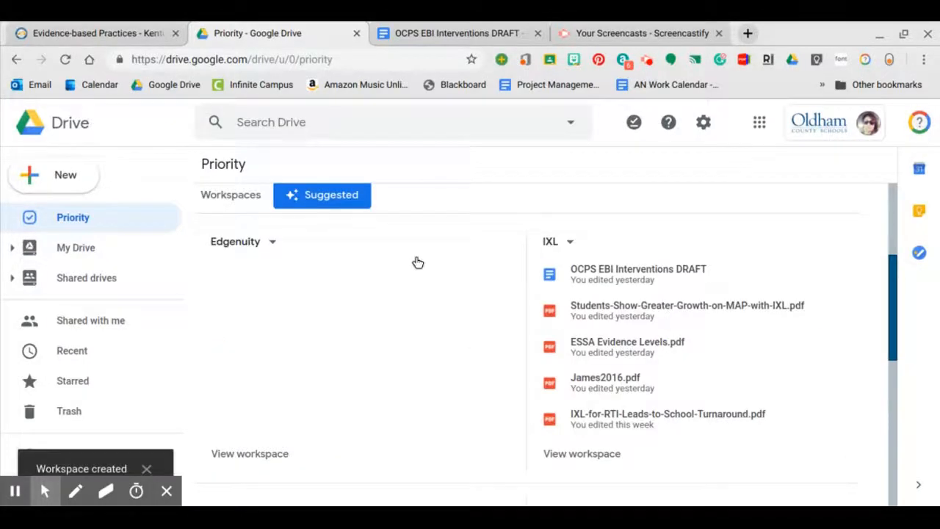
click(417, 262)
click(452, 268)
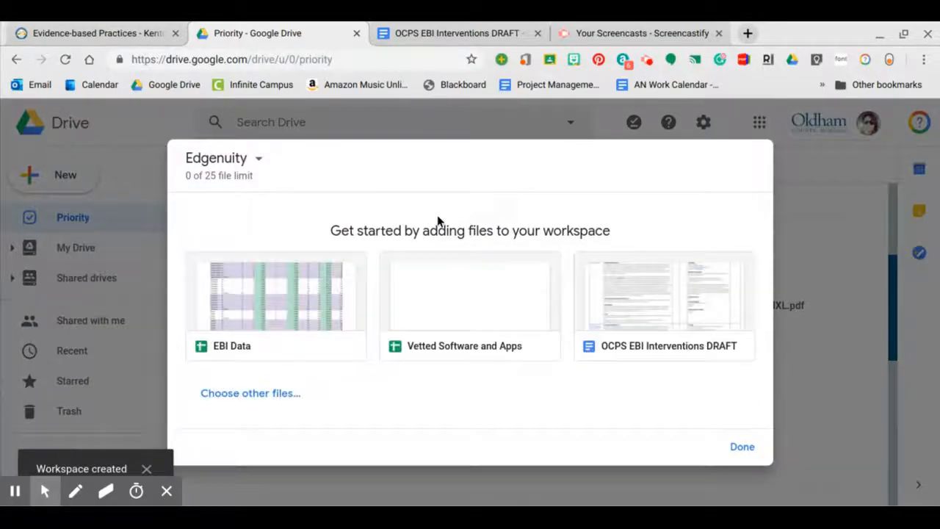
click(676, 317)
click(676, 316)
click(676, 316)
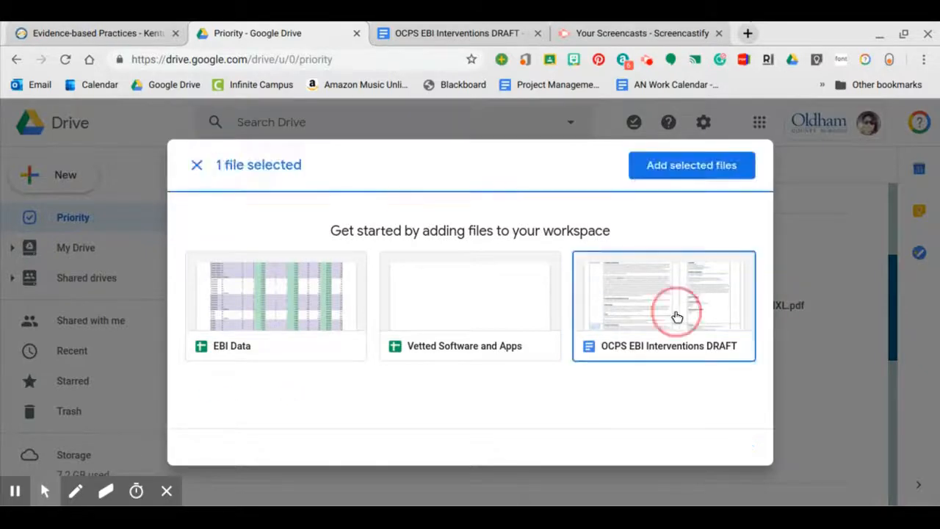
click(661, 166)
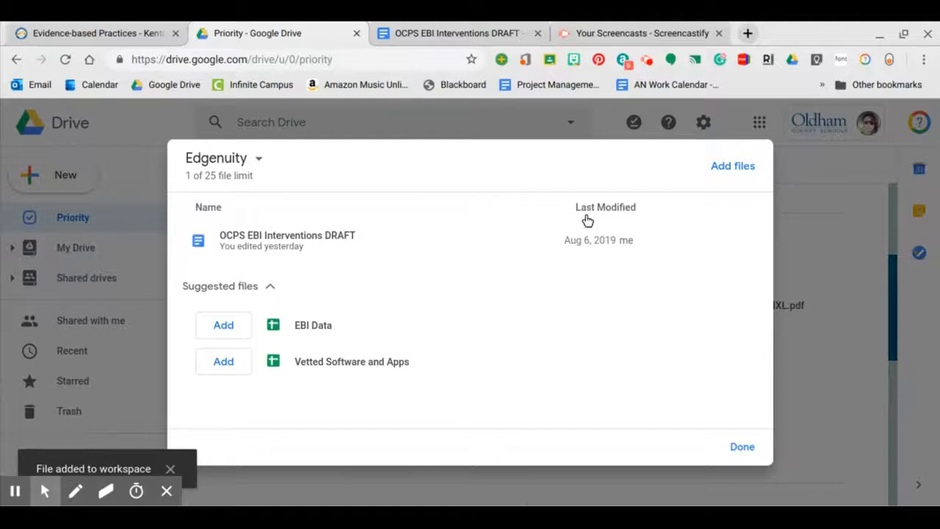
- Add ESSA Evidence Levels.pdf to the Edgenuity workspace and close it
click(734, 167)
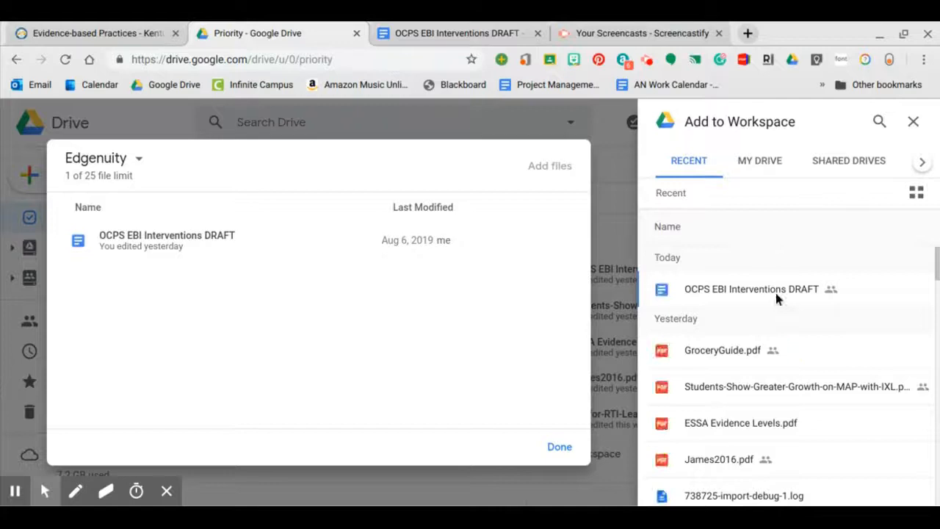
click(748, 423)
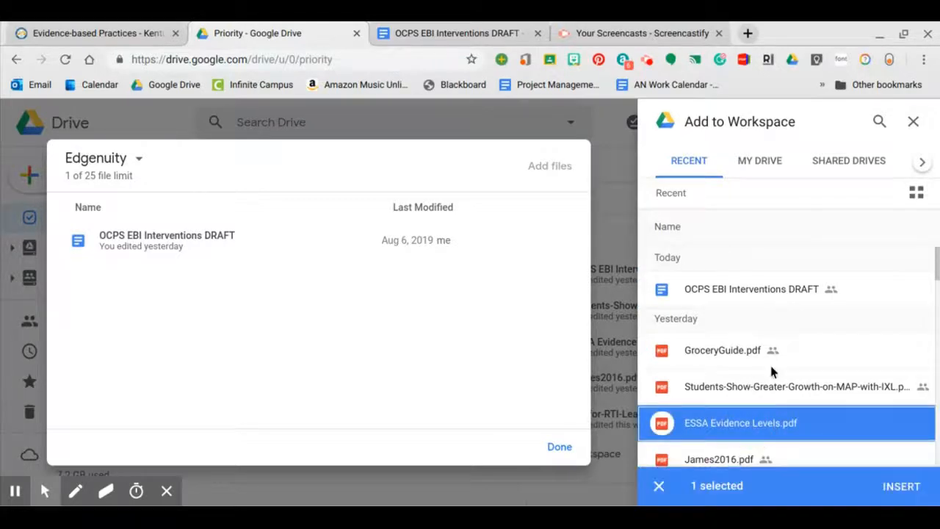
click(903, 486)
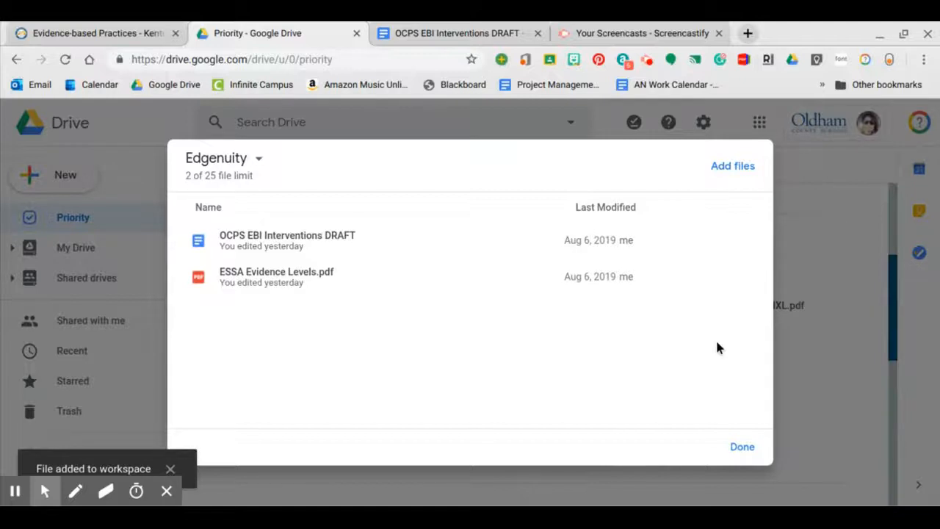
click(734, 167)
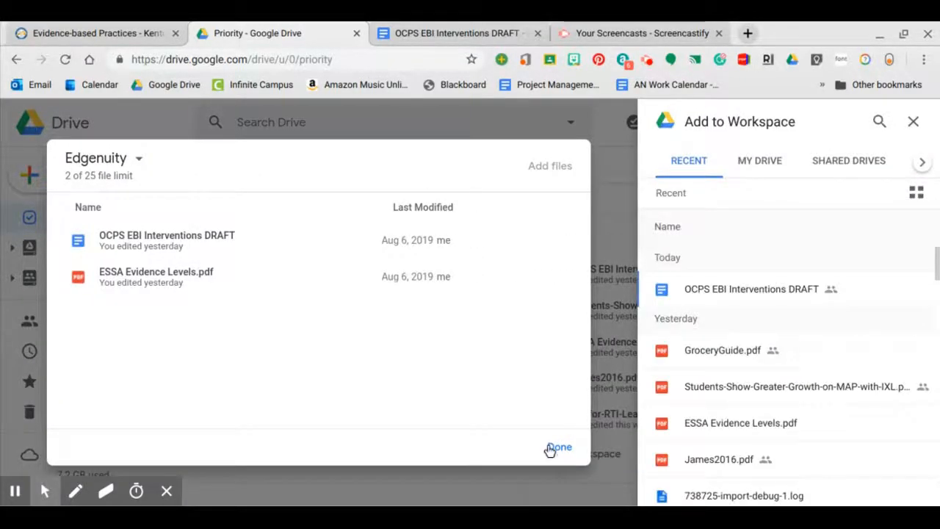
click(556, 447)
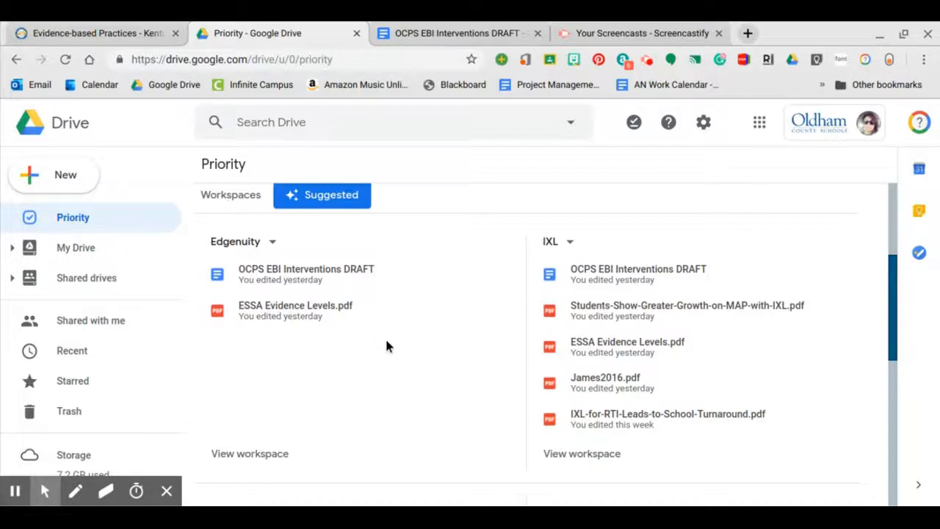
- Navigate My Drive to Research & Instructional Tech > EBI Project > Interventions > Math
click(80, 249)
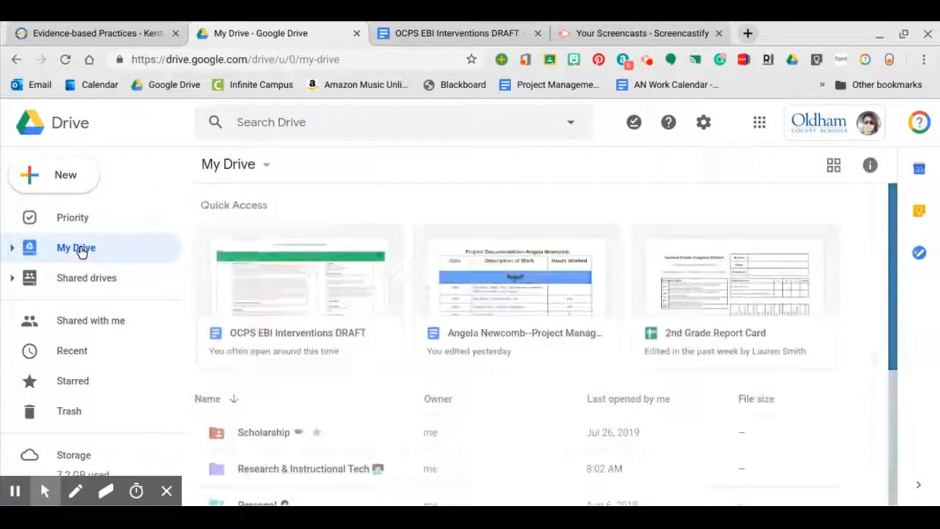
scroll(316, 290, down, 3)
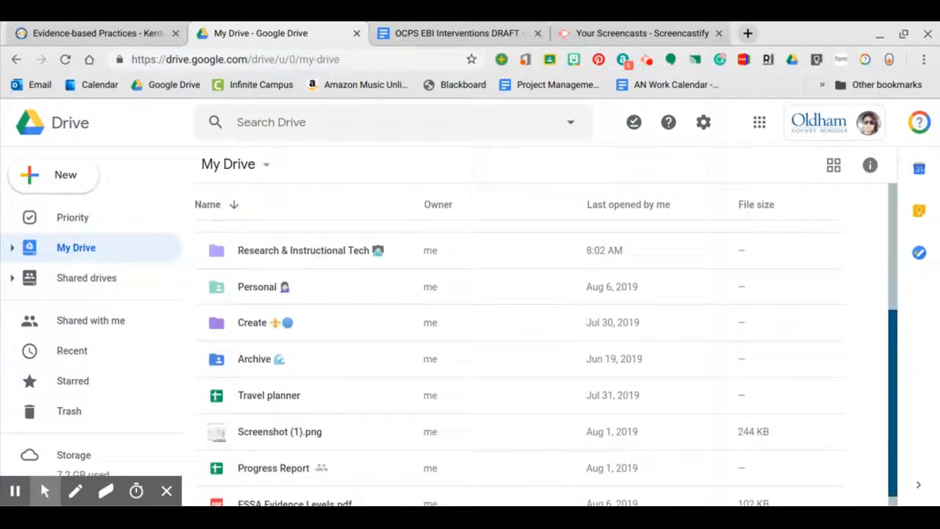
double_click(269, 252)
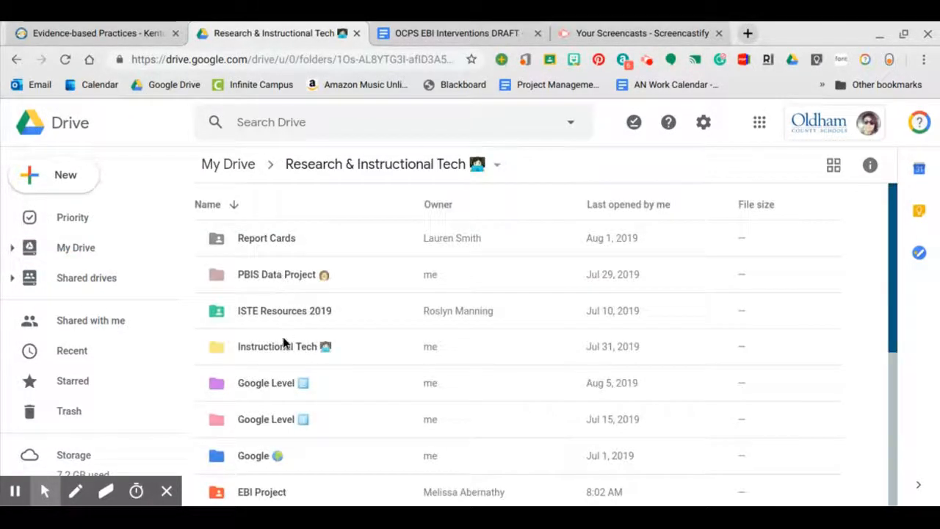
scroll(282, 337, down, 1)
scroll(283, 337, down, 1)
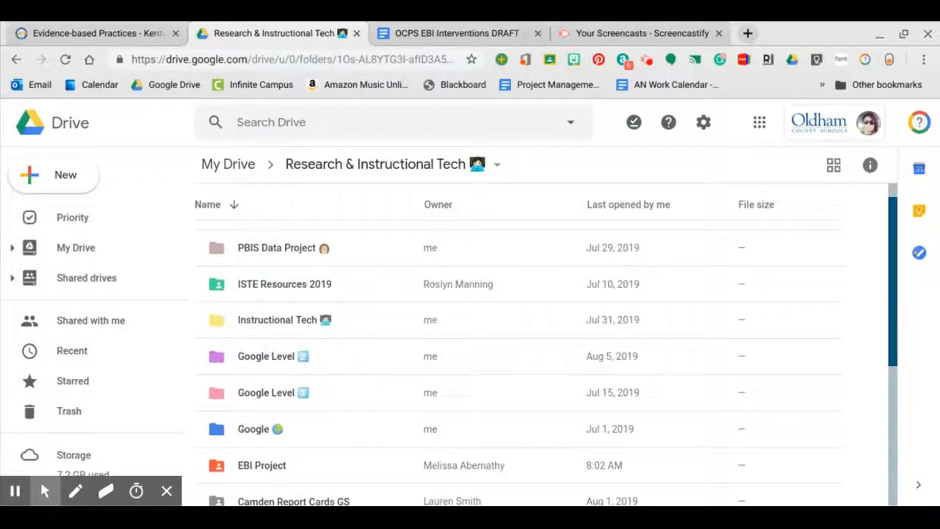
double_click(267, 464)
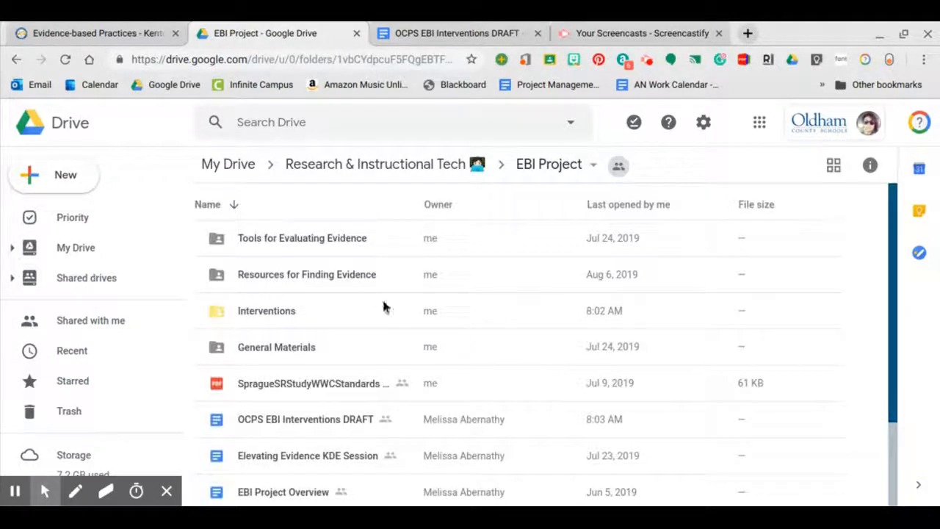
double_click(260, 311)
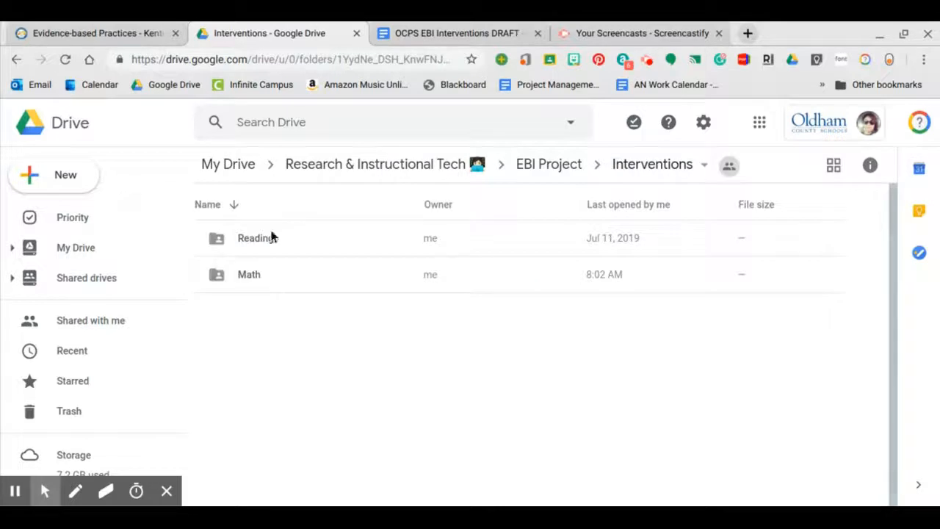
double_click(262, 273)
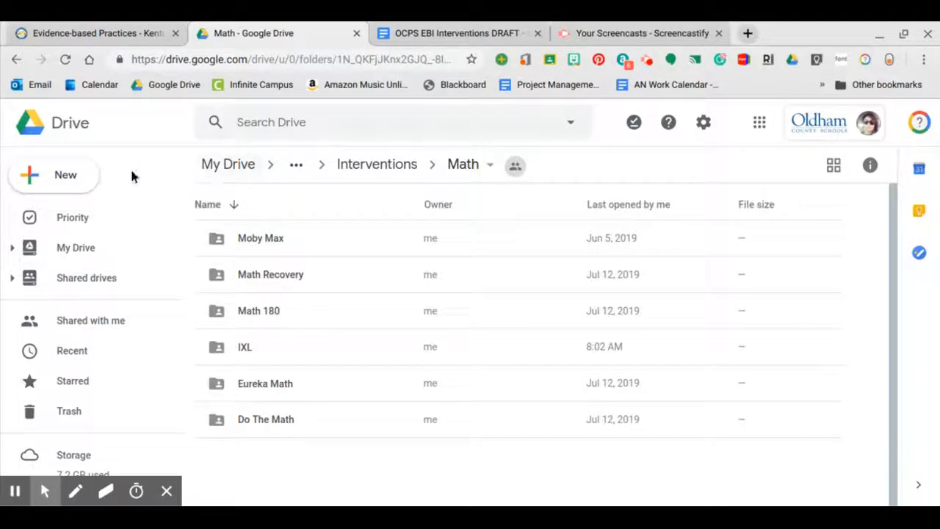
- Create a new folder named 'Edgenuity' inside Math, then go back up the folder path
click(91, 179)
click(94, 181)
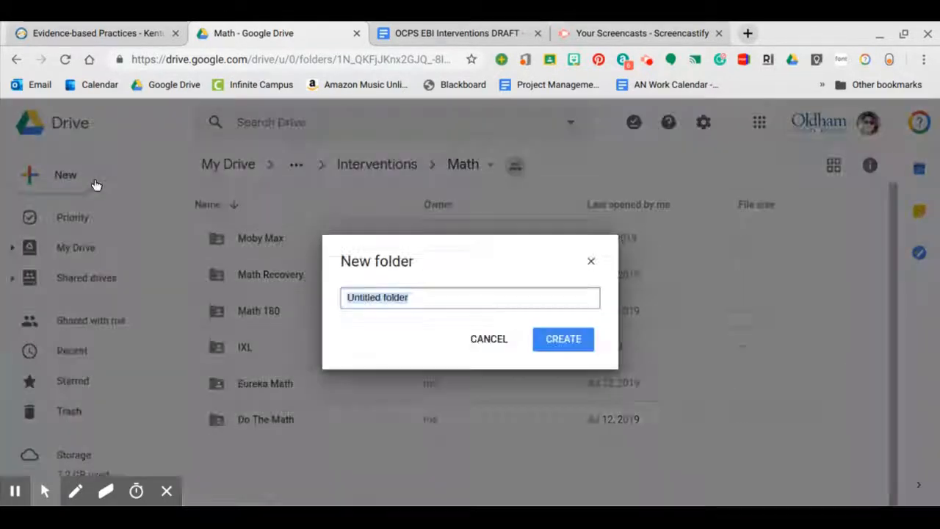
text(Edgenuity)
key(Return)
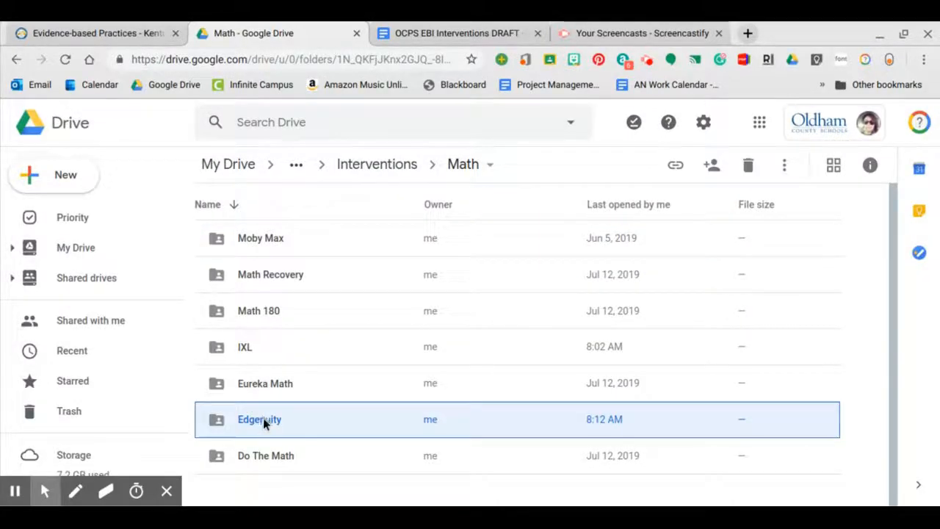
click(361, 171)
click(343, 170)
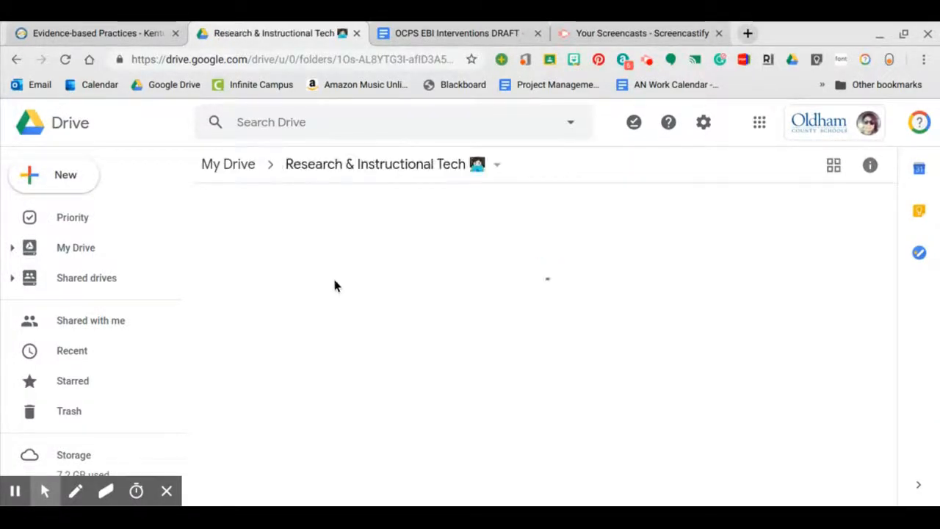
- Return to My Drive's top level, select OCPS EBI Interventions DRAFT, then go to Priority
scroll(334, 294, down, 5)
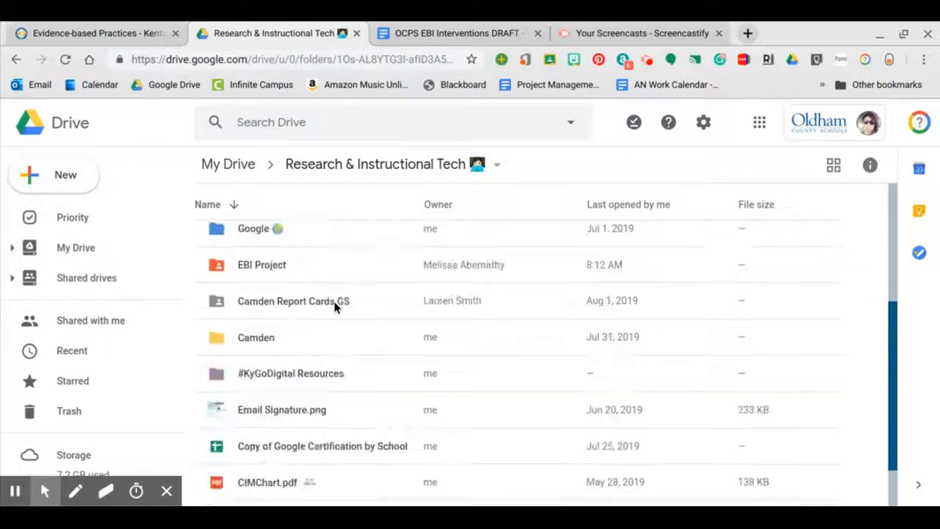
scroll(334, 307, down, 2)
scroll(334, 307, up, 5)
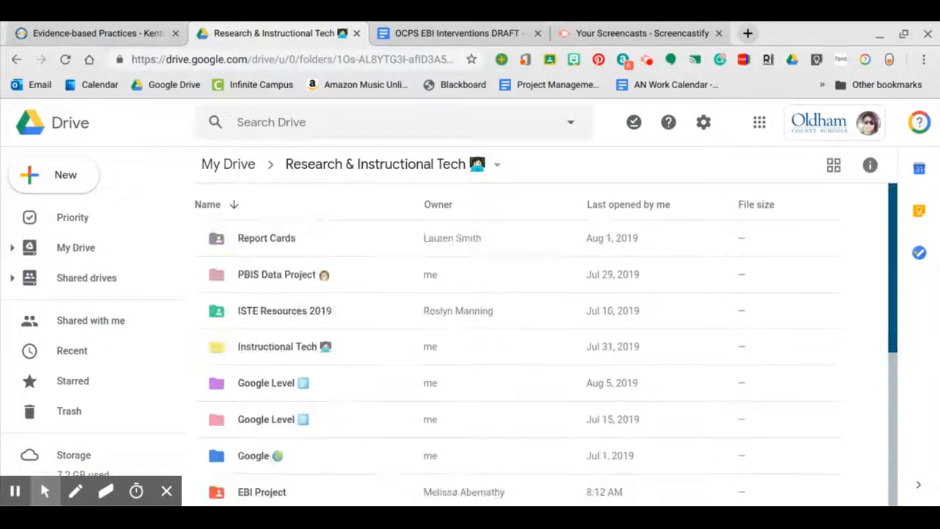
click(250, 165)
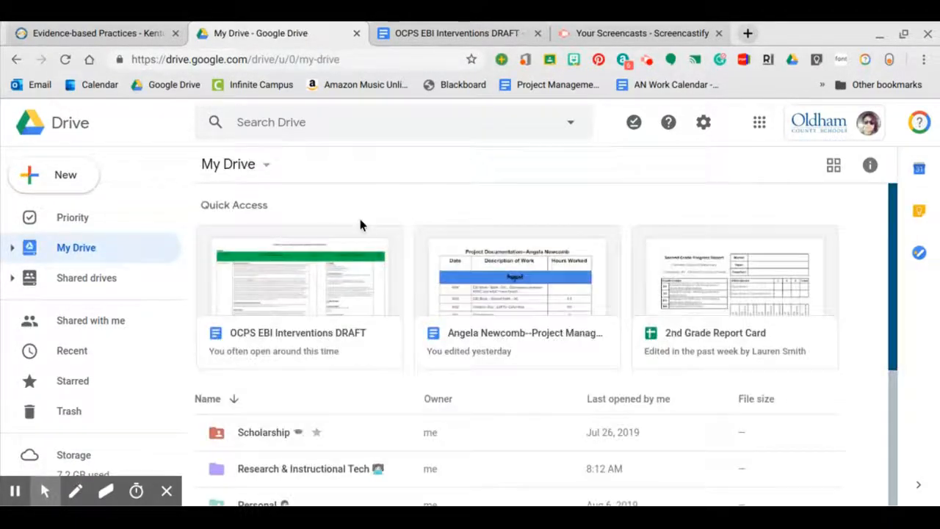
scroll(360, 323, down, 3)
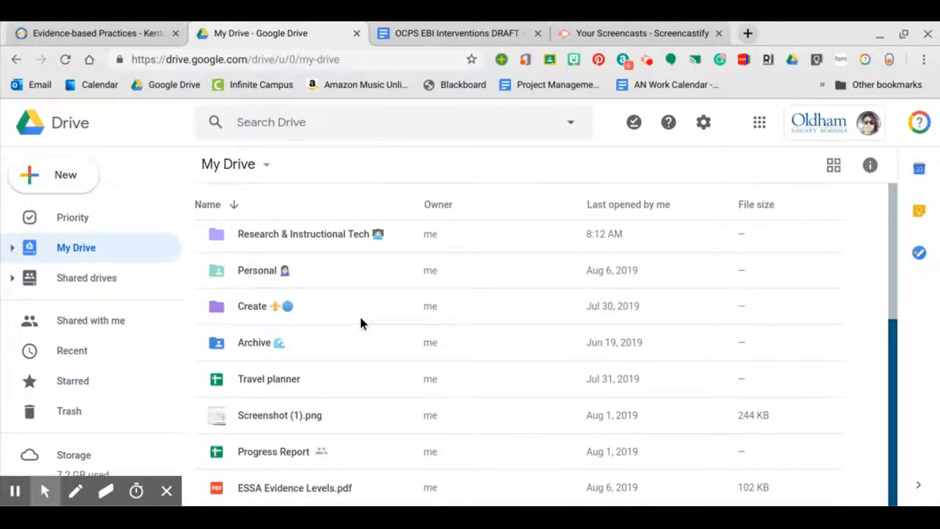
scroll(360, 323, up, 3)
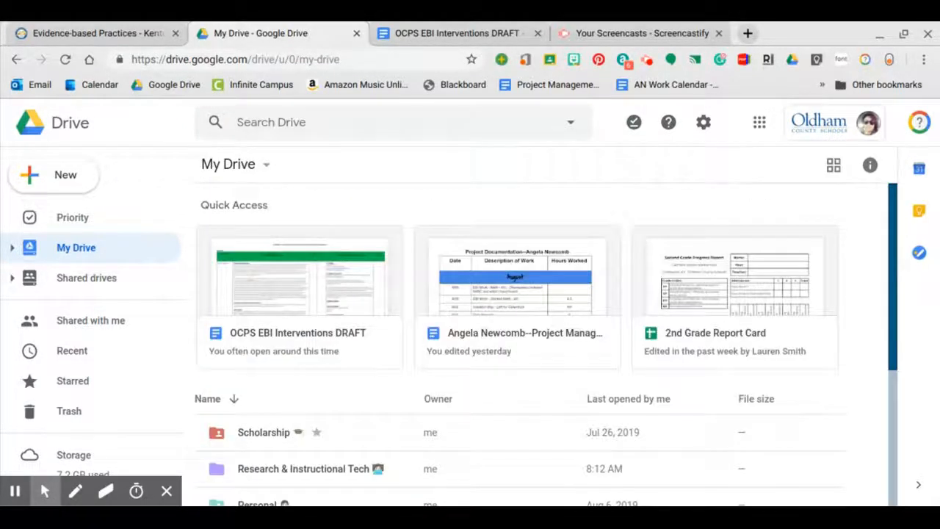
click(322, 287)
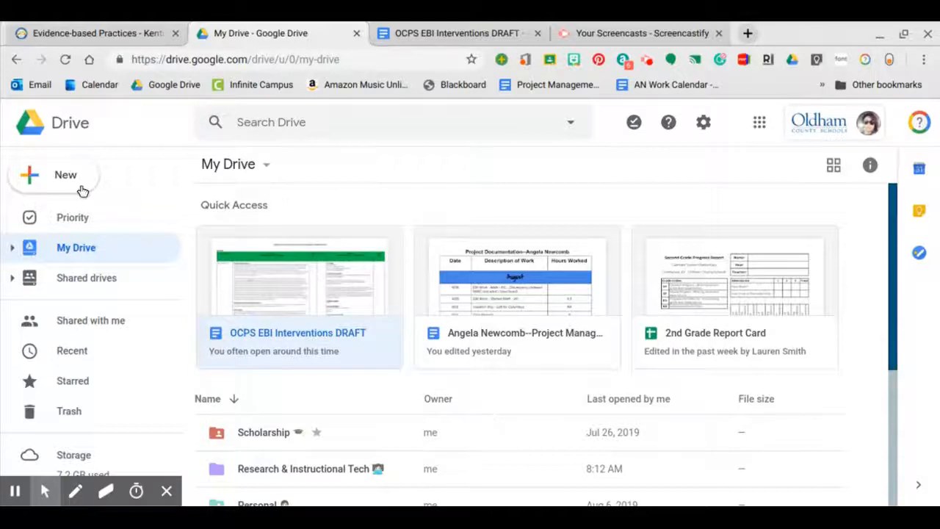
click(72, 218)
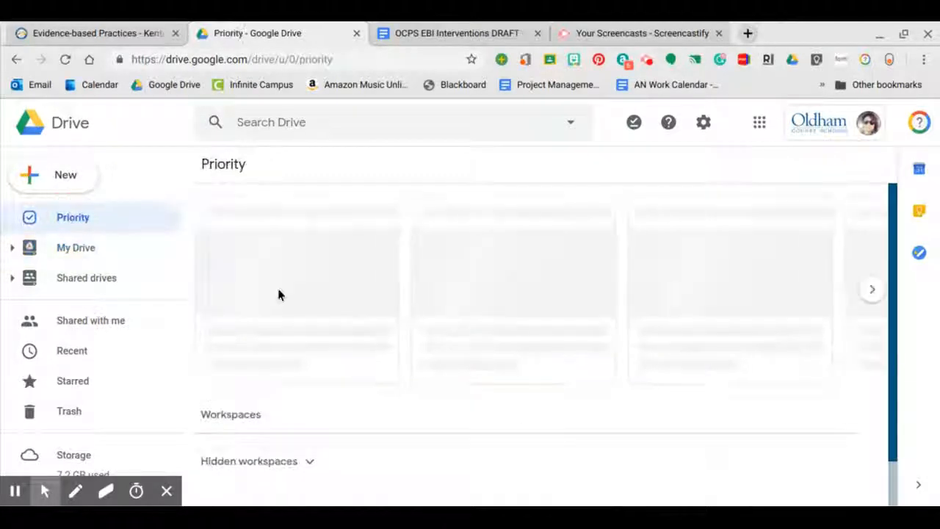
scroll(330, 360, down, 3)
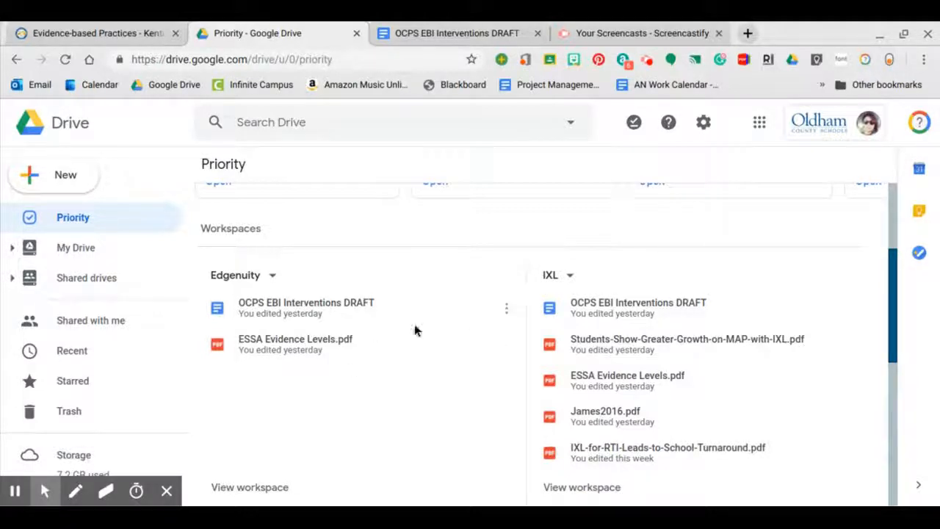
scroll(414, 330, down, 1)
scroll(414, 330, down, 1)
scroll(414, 329, up, 1)
scroll(414, 330, down, 3)
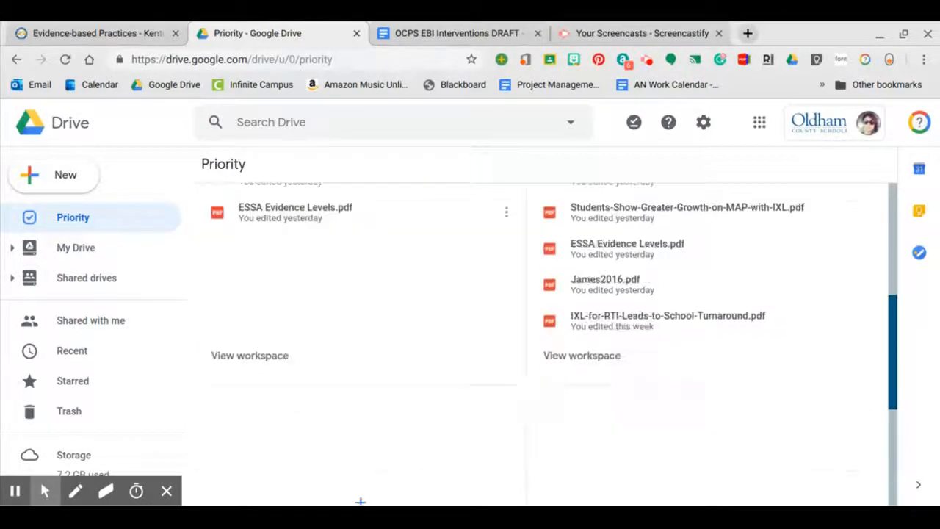
scroll(414, 329, down, 2)
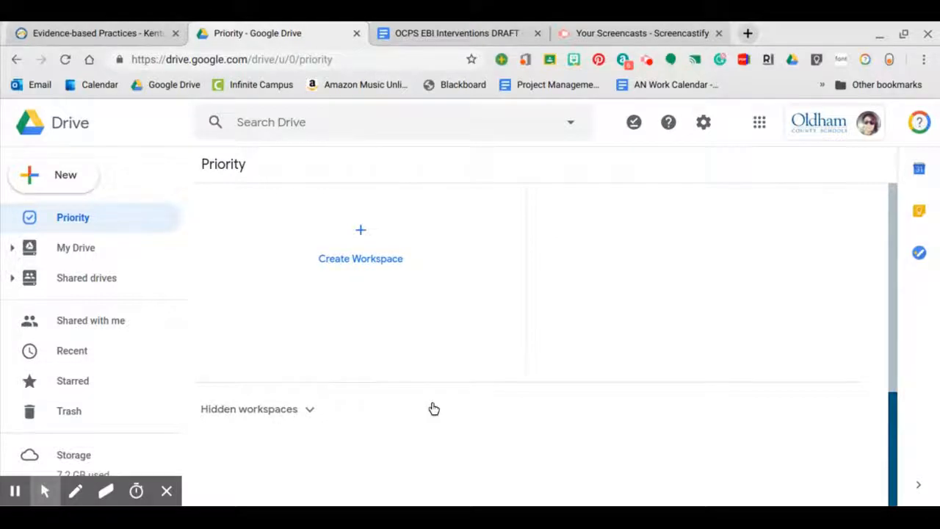
scroll(507, 286, up, 5)
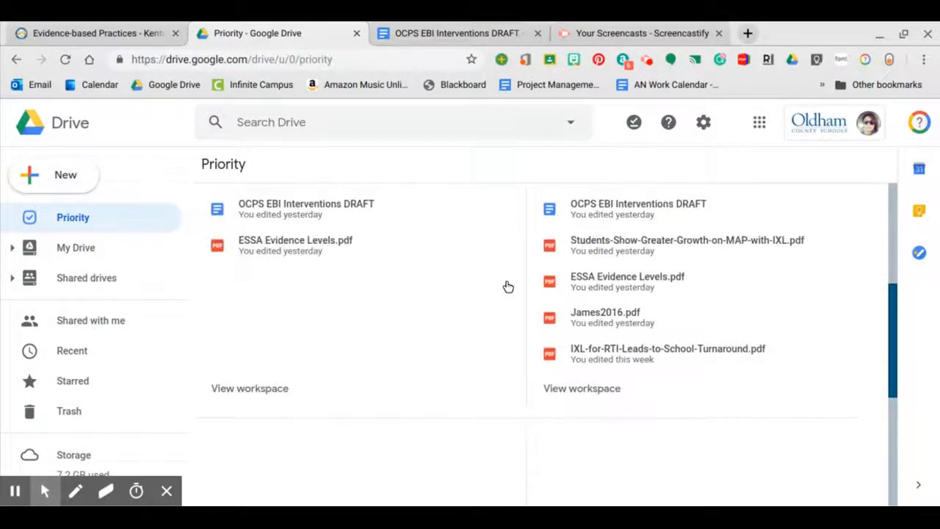
scroll(508, 286, down, 1)
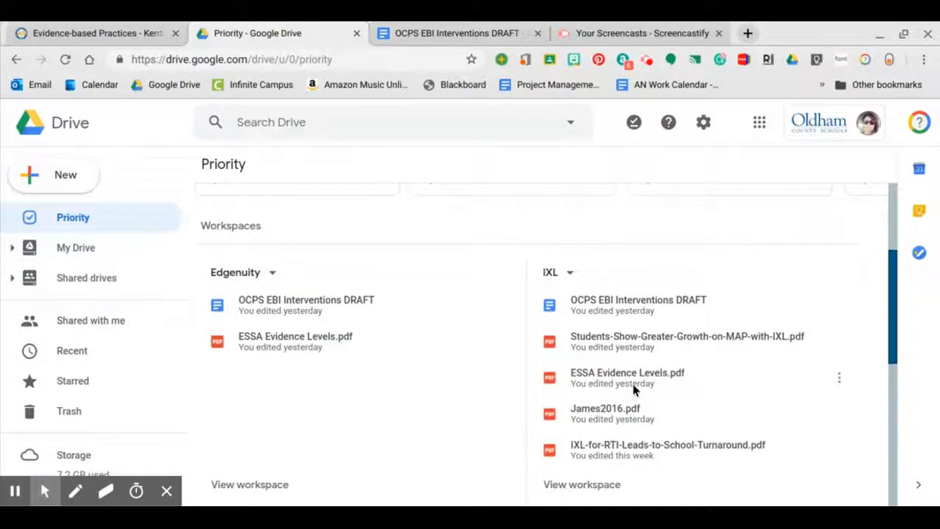
- Hide the IXL workspace, then check its five files under Hidden workspaces
click(571, 274)
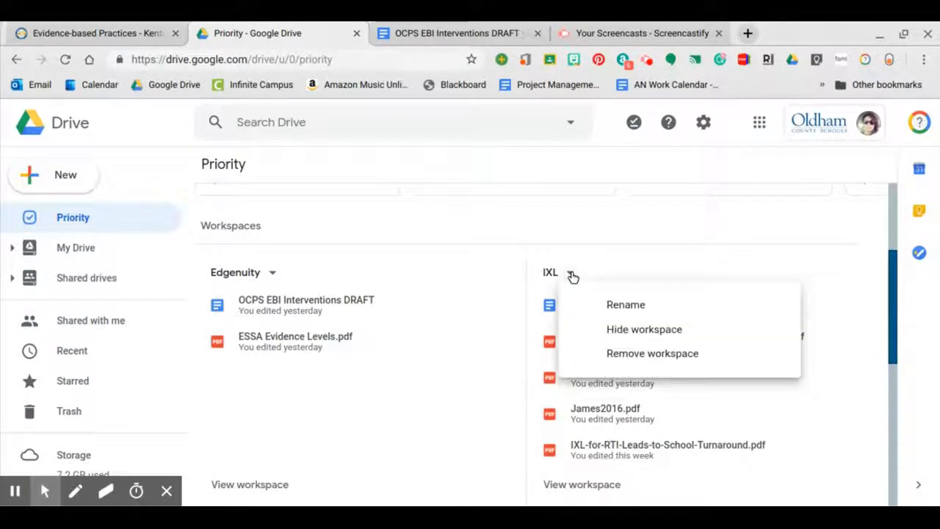
click(602, 336)
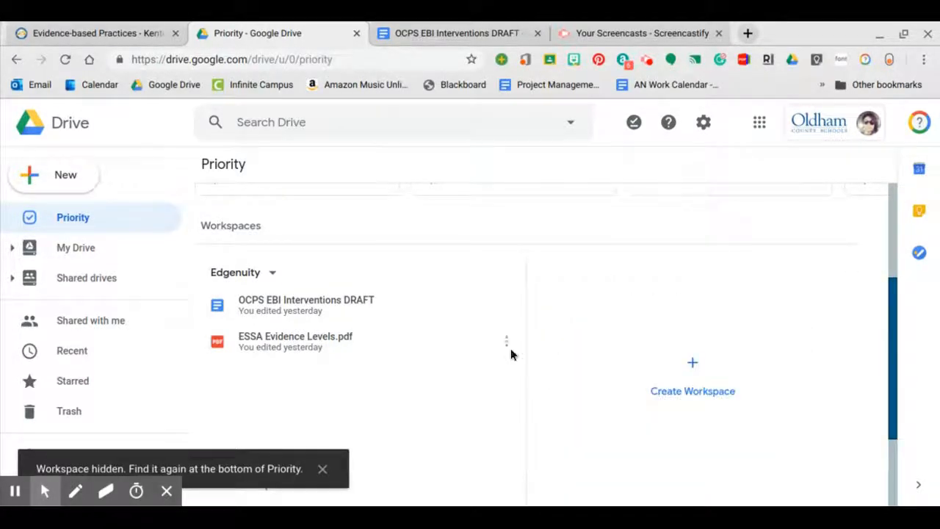
scroll(456, 347, down, 2)
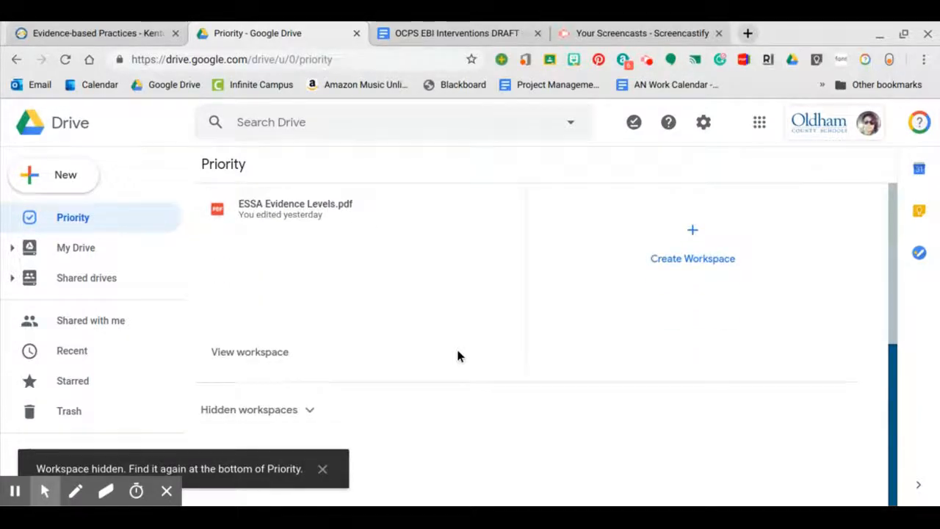
click(309, 409)
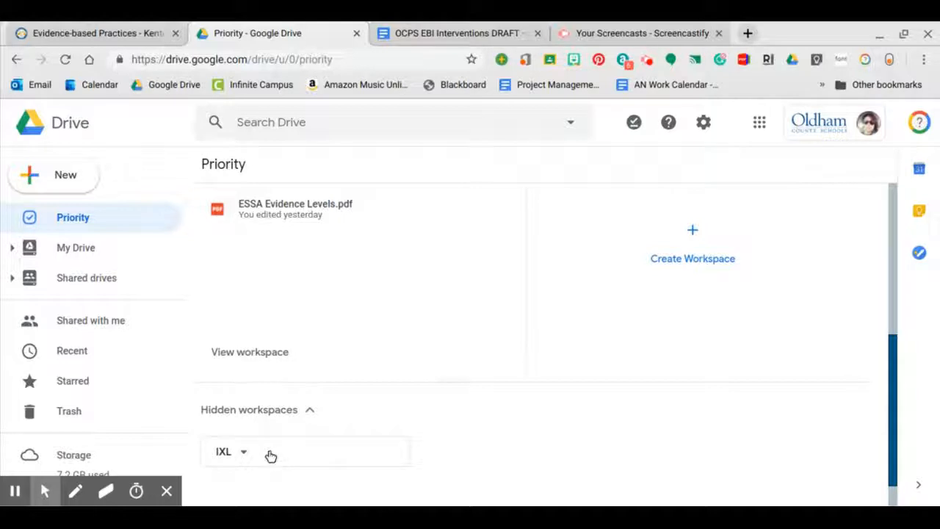
click(270, 456)
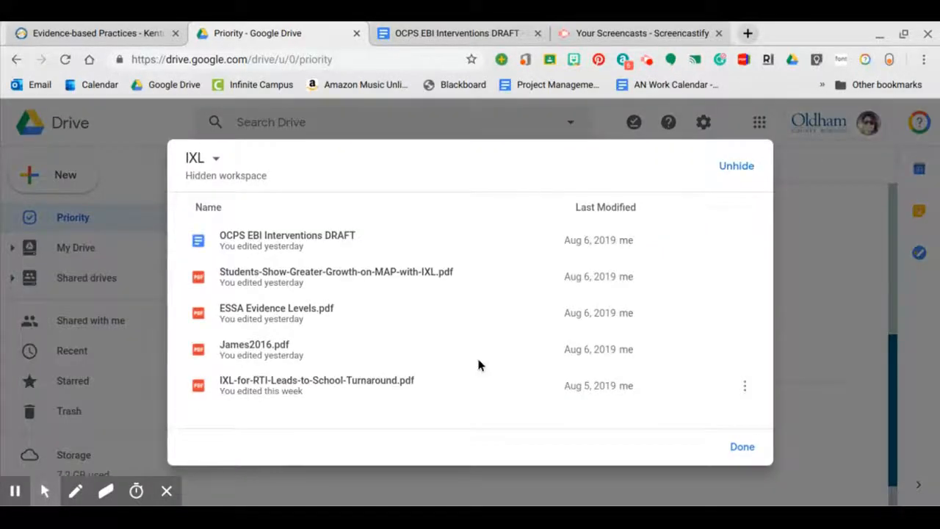
click(740, 446)
scroll(563, 351, up, 2)
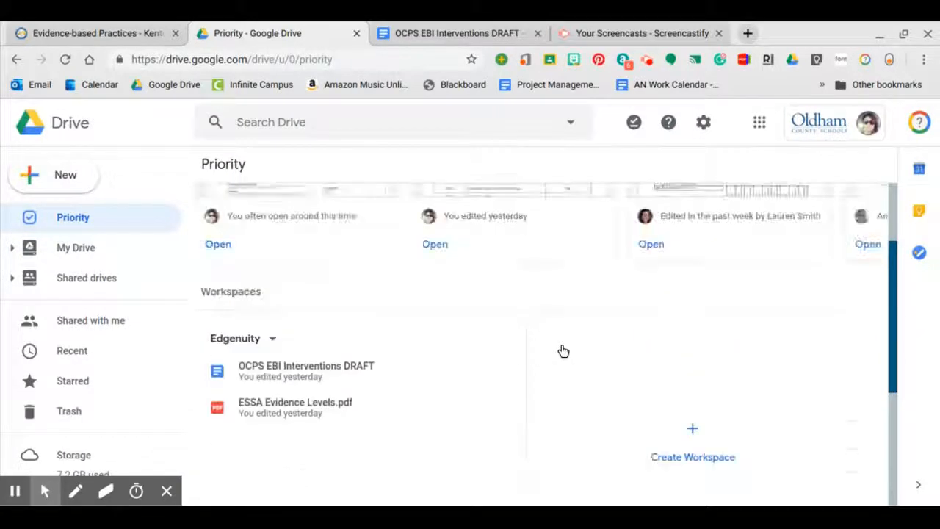
scroll(563, 351, down, 2)
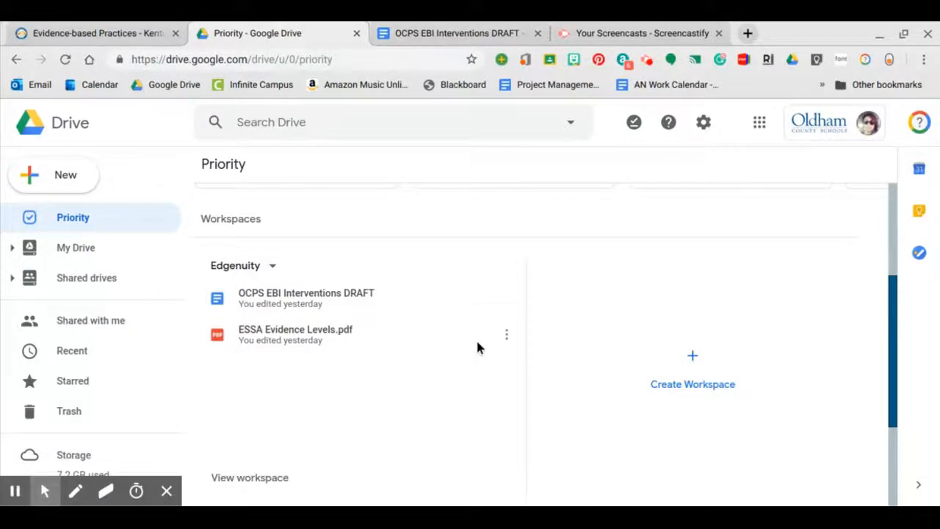
scroll(477, 347, up, 2)
scroll(478, 347, down, 1)
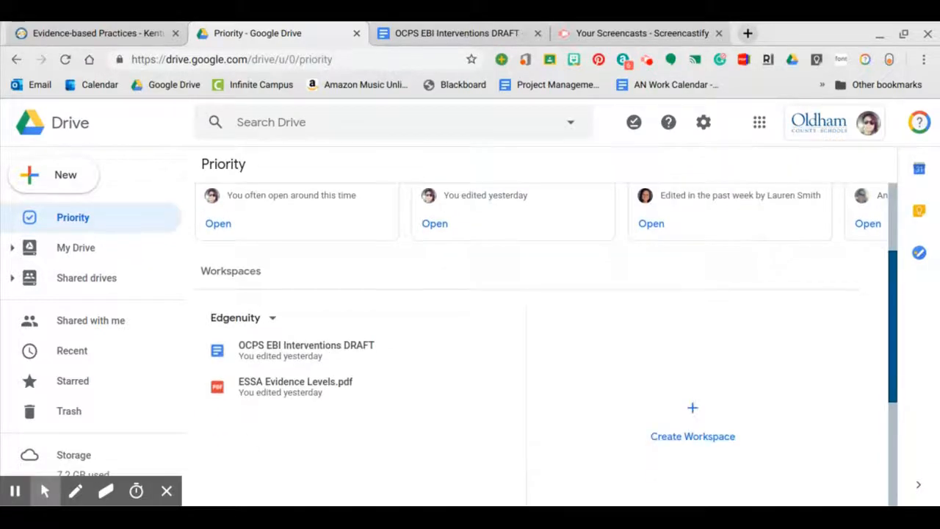
scroll(477, 352, down, 1)
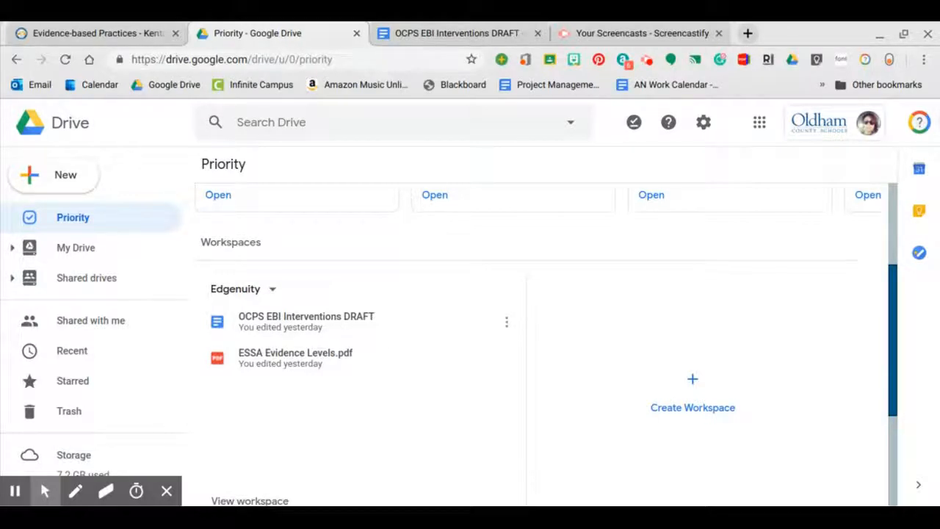
scroll(470, 323, up, 2)
scroll(470, 323, down, 3)
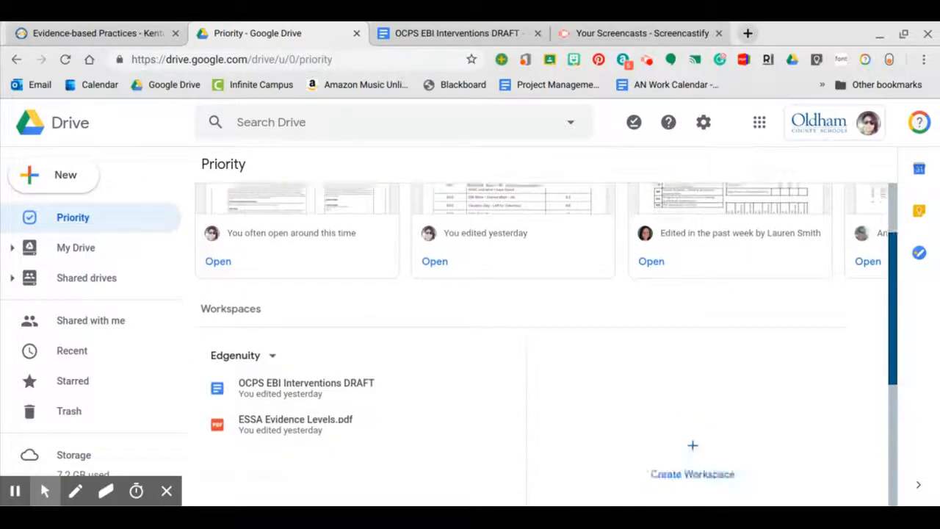
scroll(548, 342, down, 1)
scroll(548, 341, up, 1)
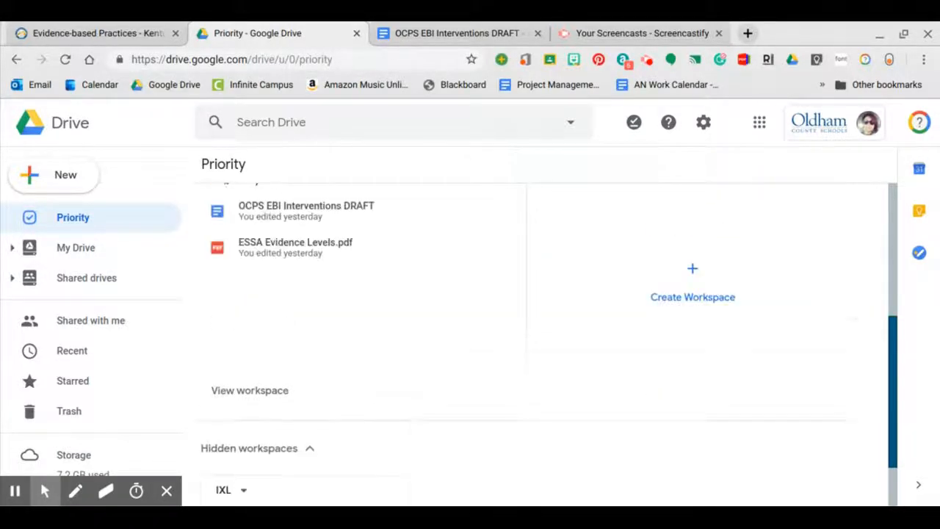
scroll(548, 341, up, 2)
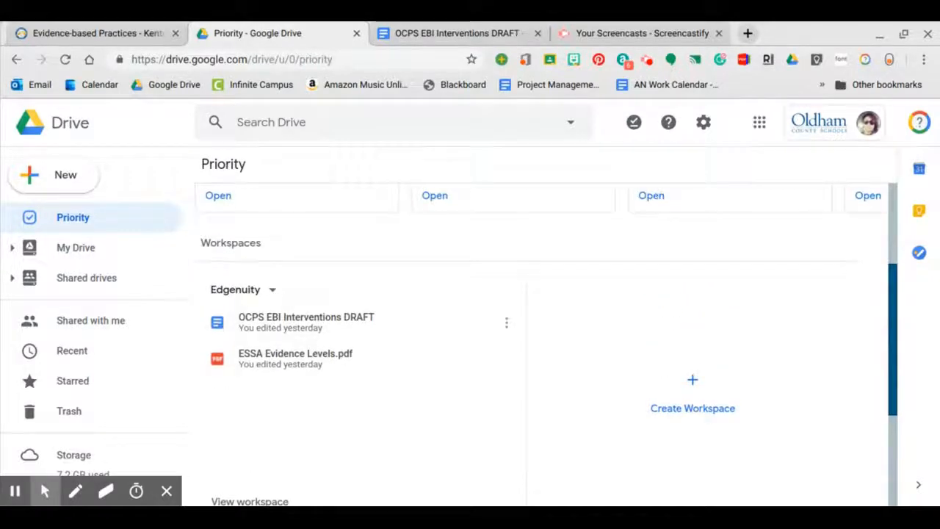
scroll(547, 341, up, 1)
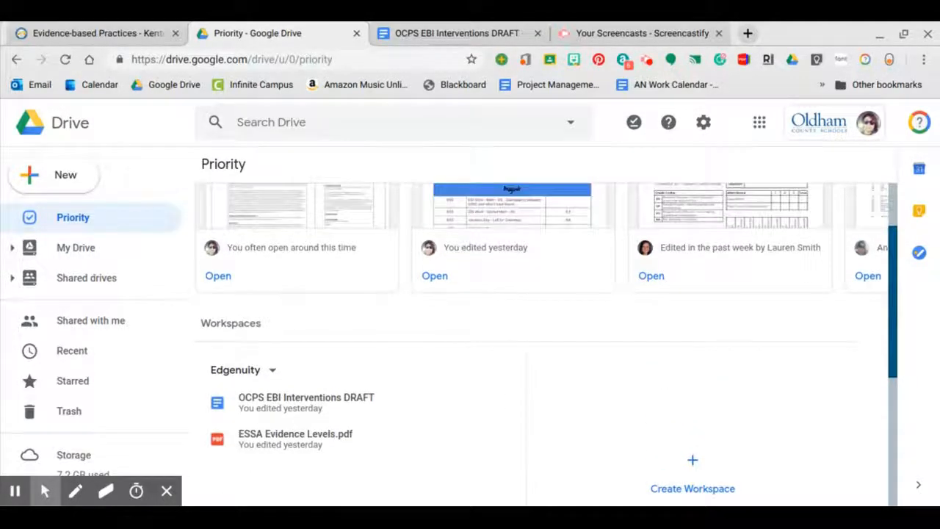